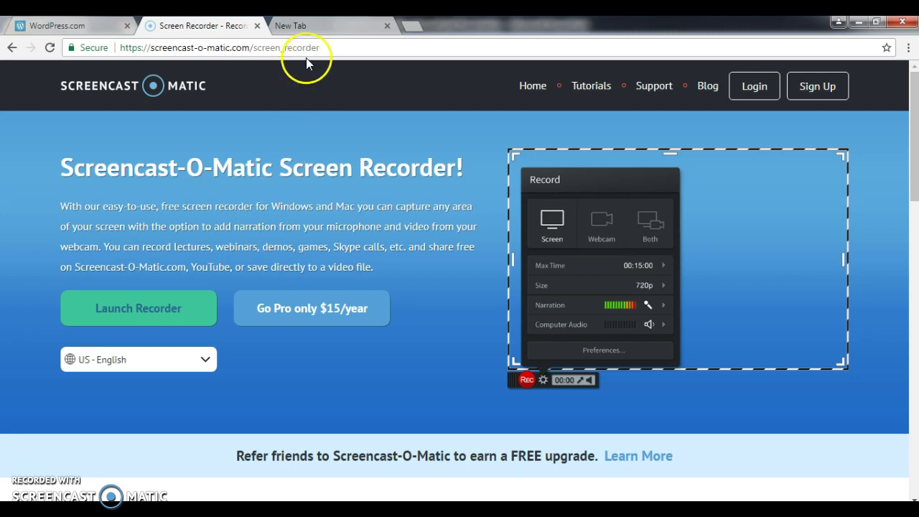
# Switch to the blank New Tab in Chrome's tab strip.
pyautogui.click(302, 26)
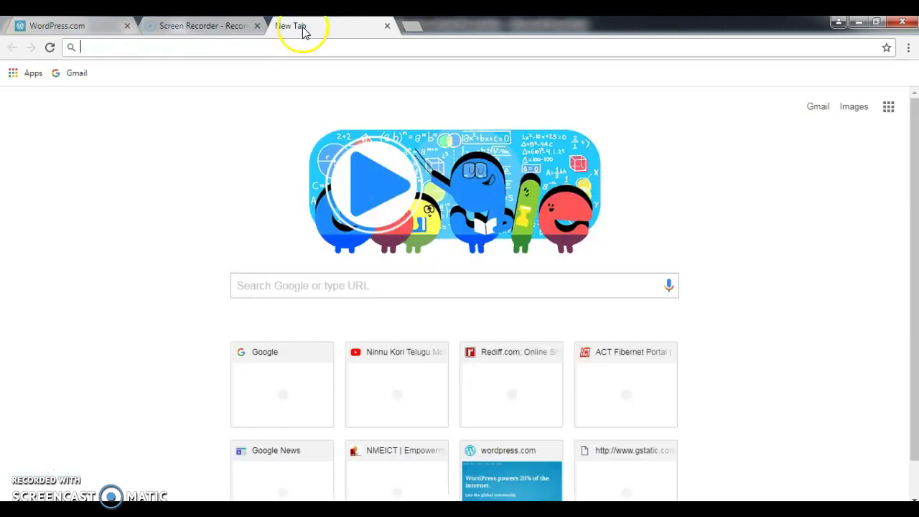
# Load wordpress.com in the new tab.
pyautogui.click(110, 51)
pyautogui.write('wordpress')
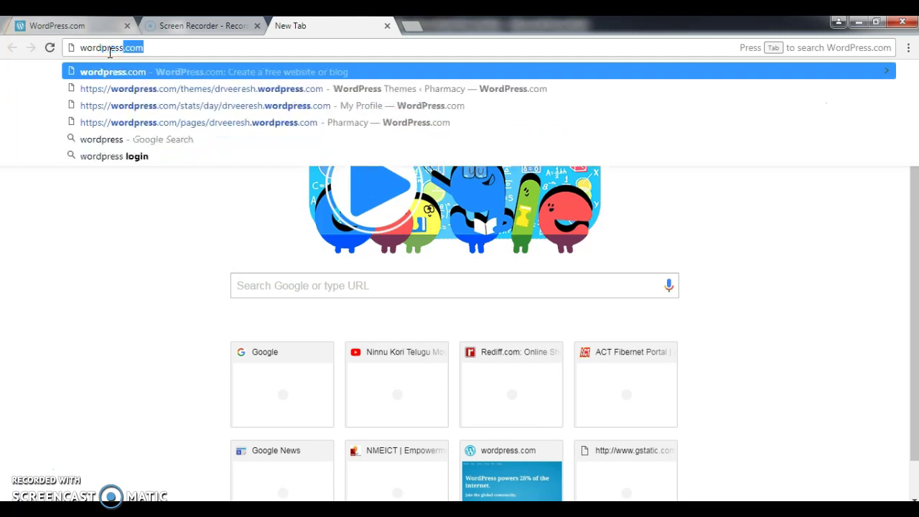
pyautogui.write('.com')
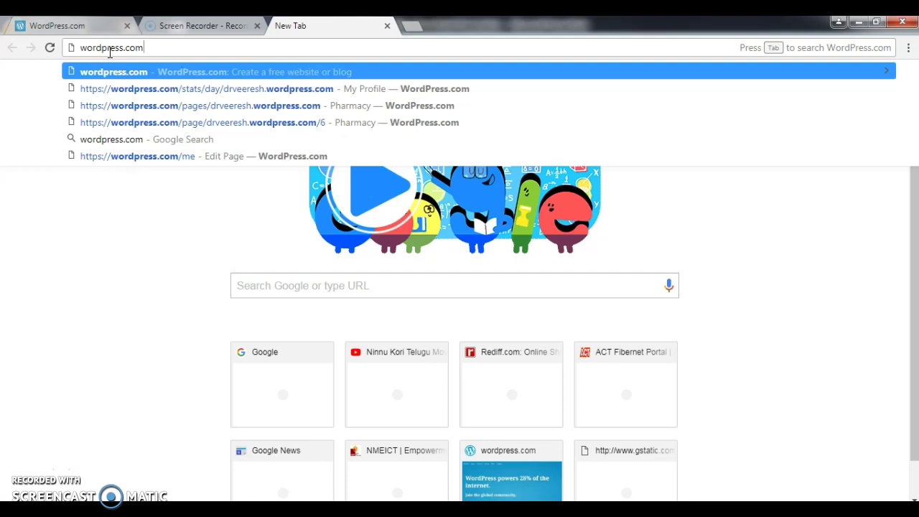
pyautogui.press('Return')
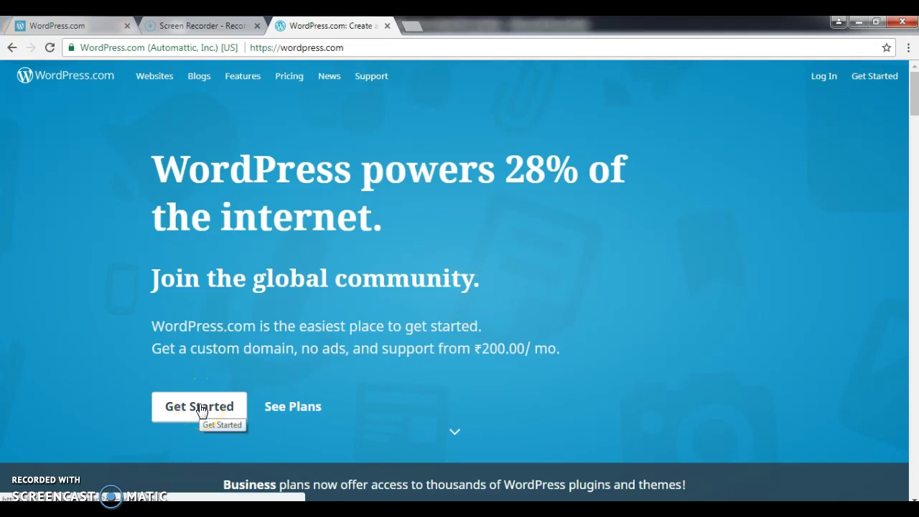
# Begin a new site with Get Started and choose to build a website.
pyautogui.click(202, 409)
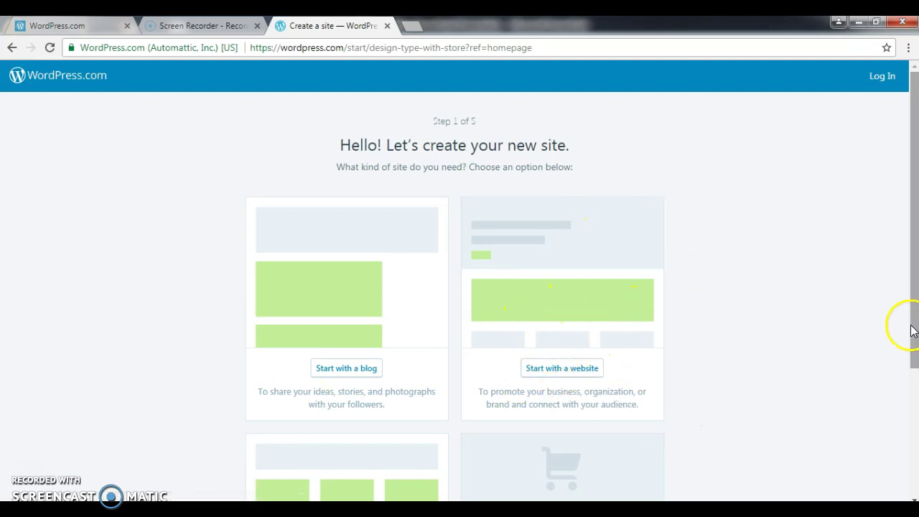
pyautogui.moveTo(914, 346); pyautogui.dragTo(915, 463)
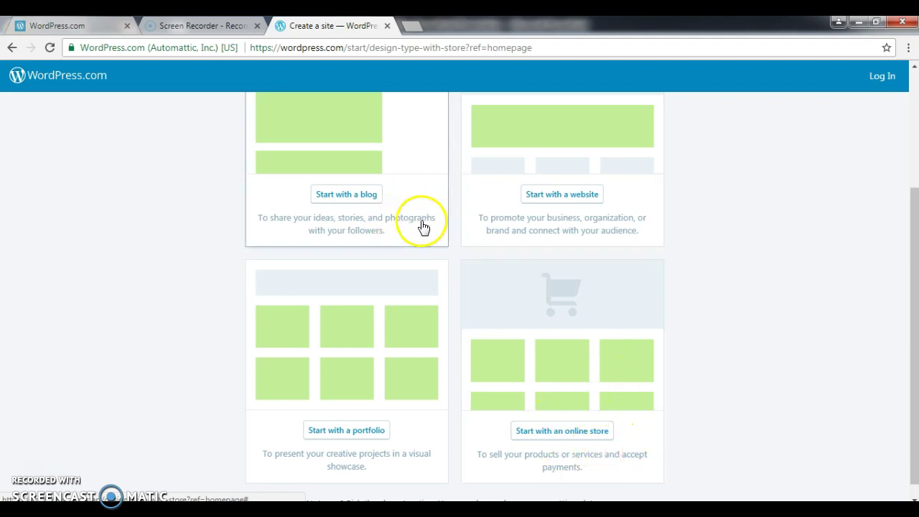
pyautogui.click(554, 205)
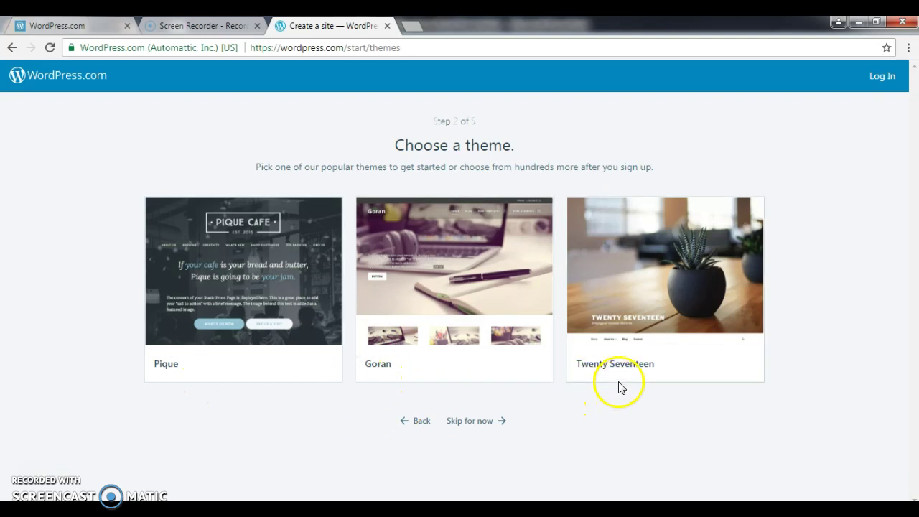
# Pick the Twenty Seventeen theme for the new site.
pyautogui.moveTo(698, 302)
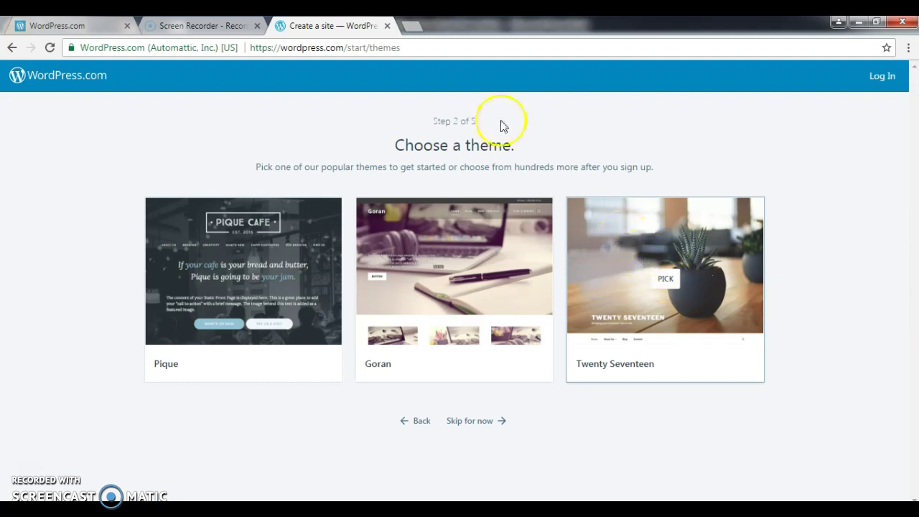
pyautogui.moveTo(639, 281)
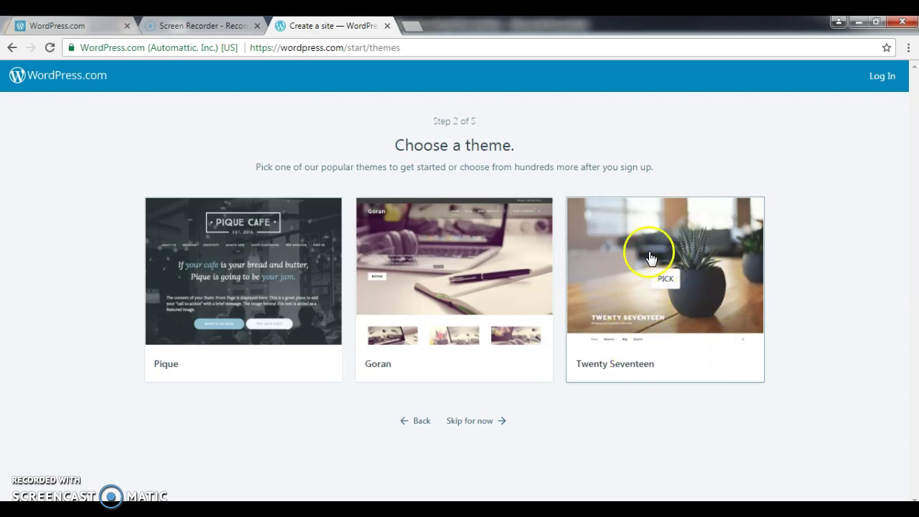
pyautogui.click(691, 334)
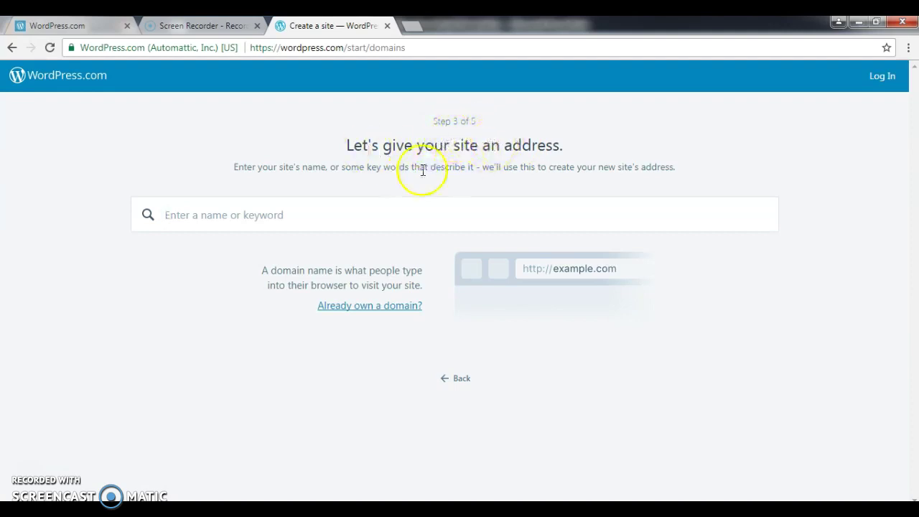
# Search for the site's name and select the free .wordpress.com address.
pyautogui.click(288, 220)
pyautogui.write('s')
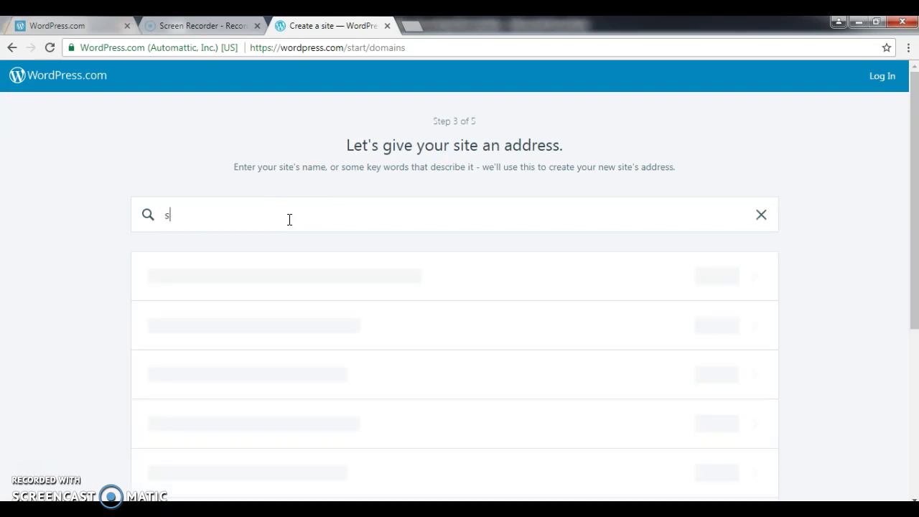
pyautogui.write('wathikiran')
pyautogui.click(238, 216)
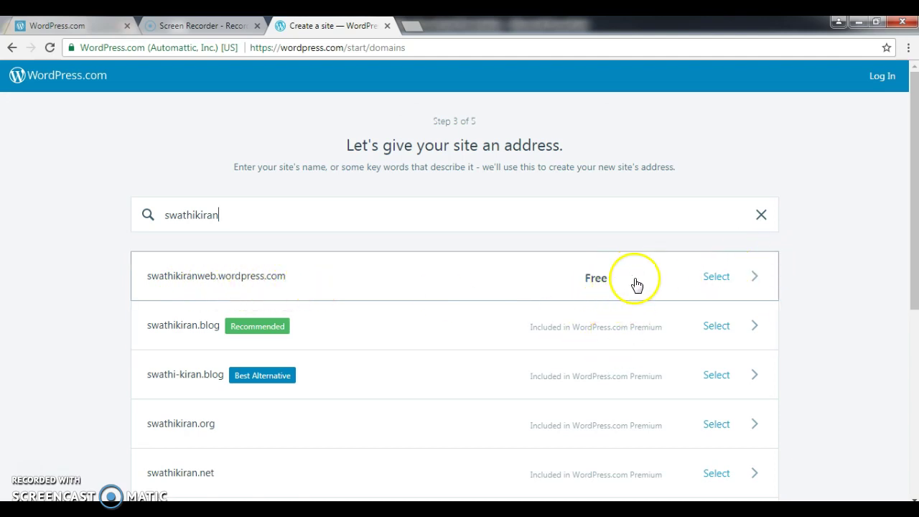
pyautogui.click(751, 279)
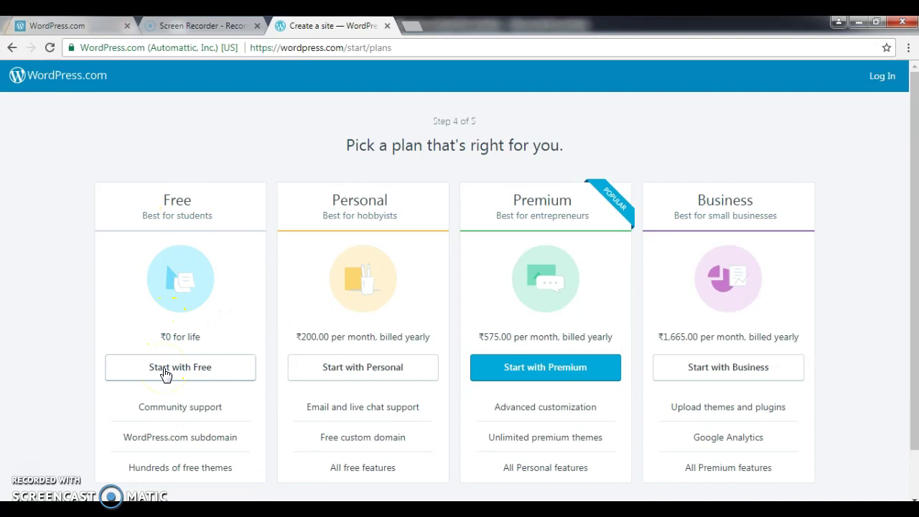
# Choose the Free plan with Start with Free.
pyautogui.click(179, 370)
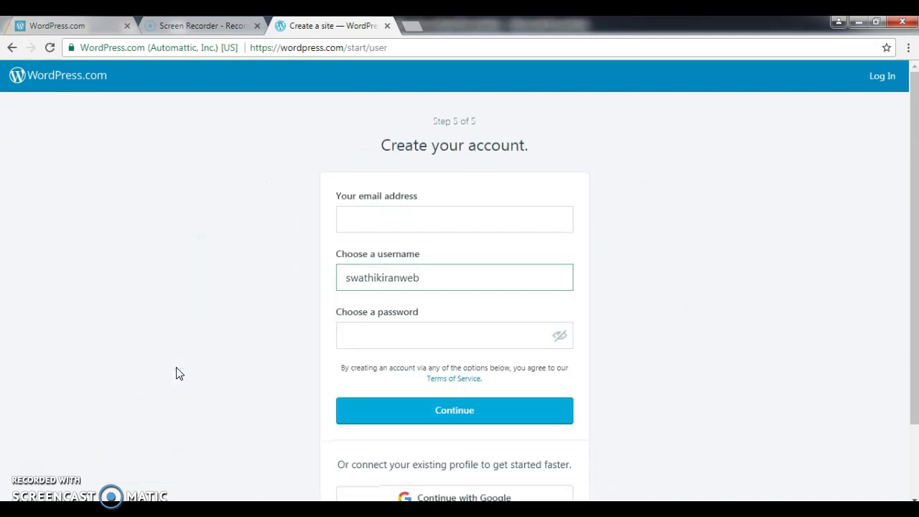
# Focus the account form's email field, dismissing the saved email suggestions.
pyautogui.click(377, 220)
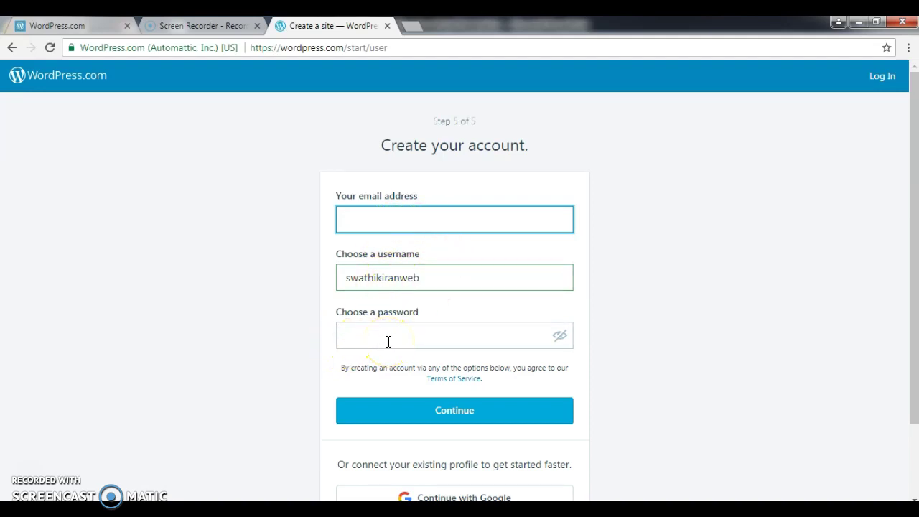
pyautogui.click(358, 214)
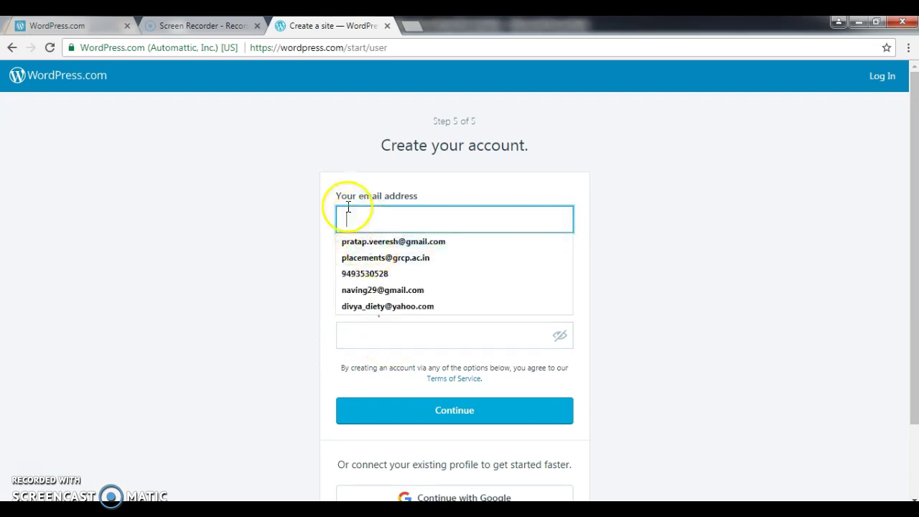
pyautogui.click(640, 273)
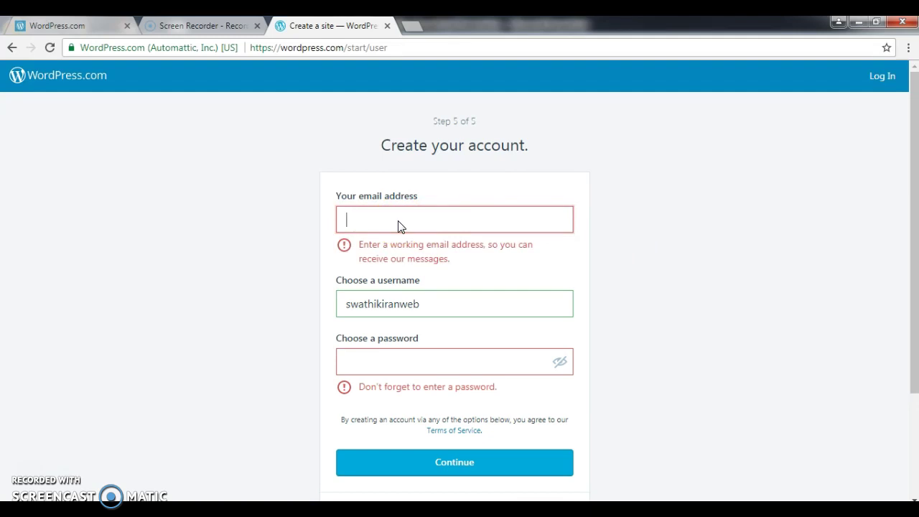
pyautogui.click(402, 294)
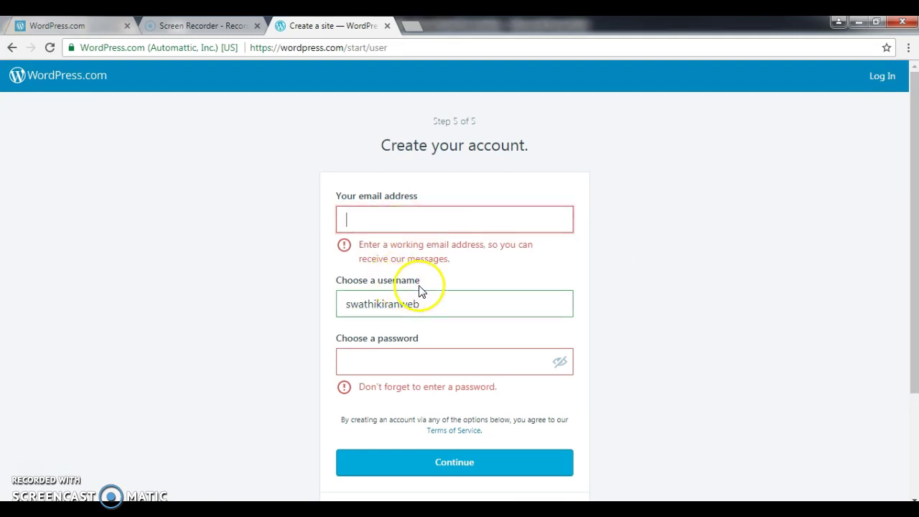
pyautogui.click(387, 187)
pyautogui.click(360, 213)
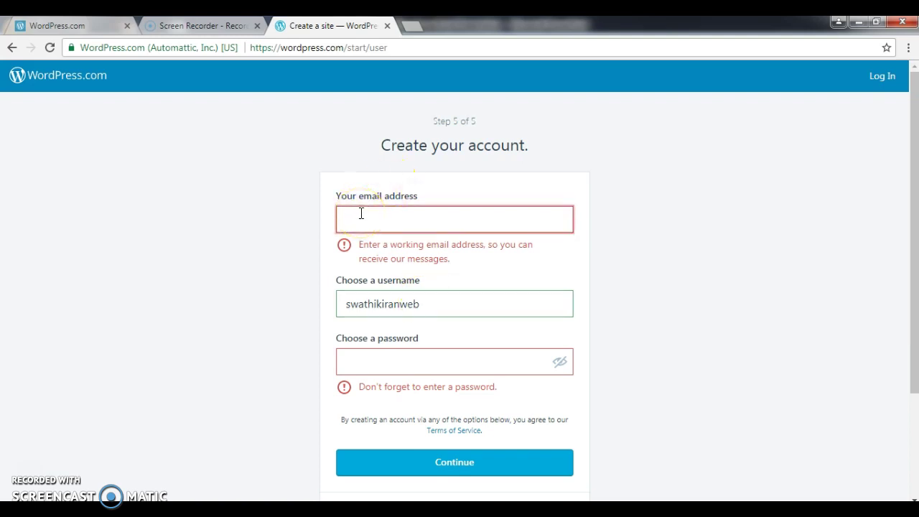
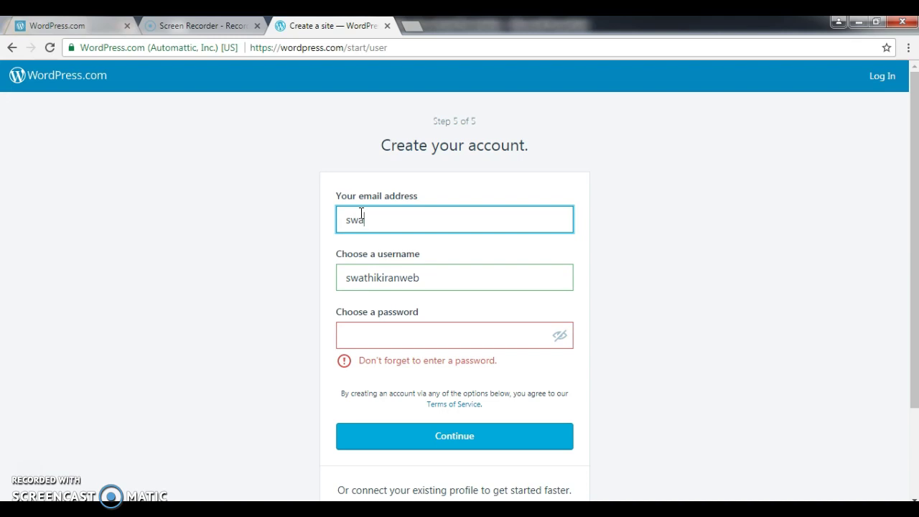
# Enter the account's email address in the Create your account form.
pyautogui.click(370, 213)
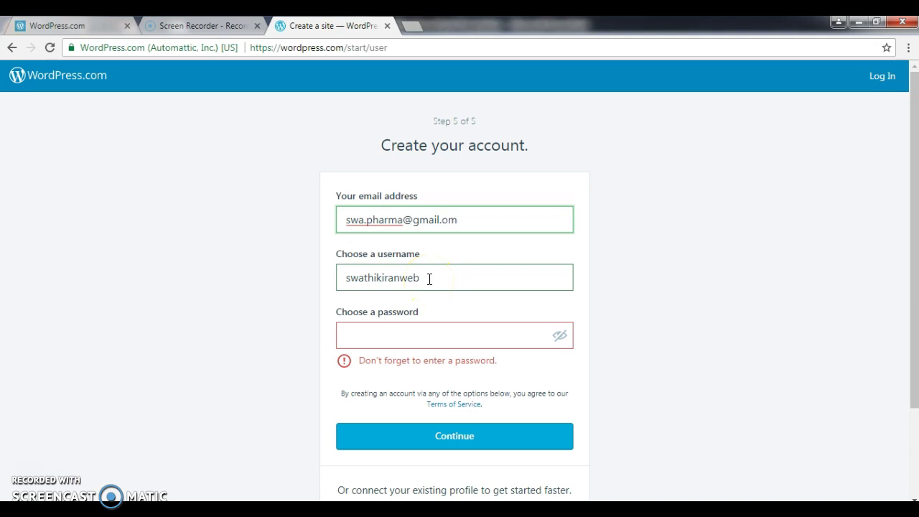
pyautogui.click(382, 335)
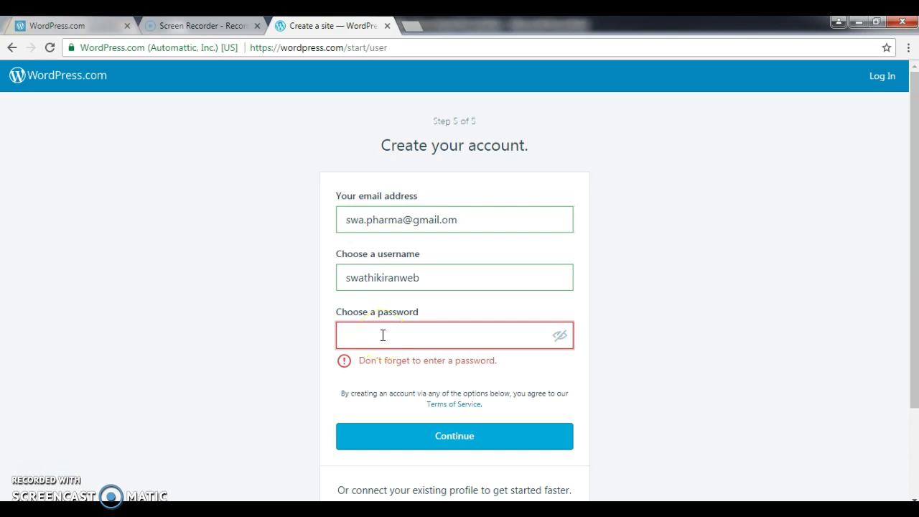
# Try submitting the form without a password, then return to the apps promo tab.
pyautogui.click(443, 436)
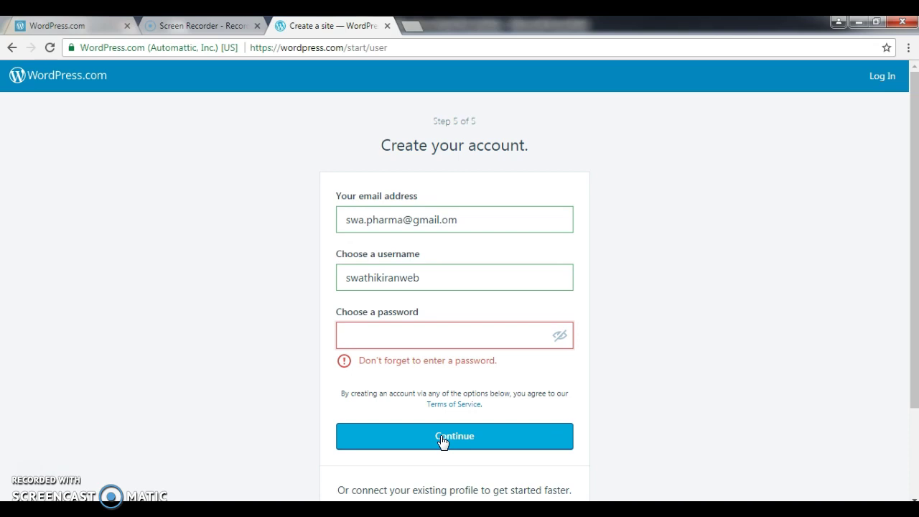
pyautogui.click(471, 228)
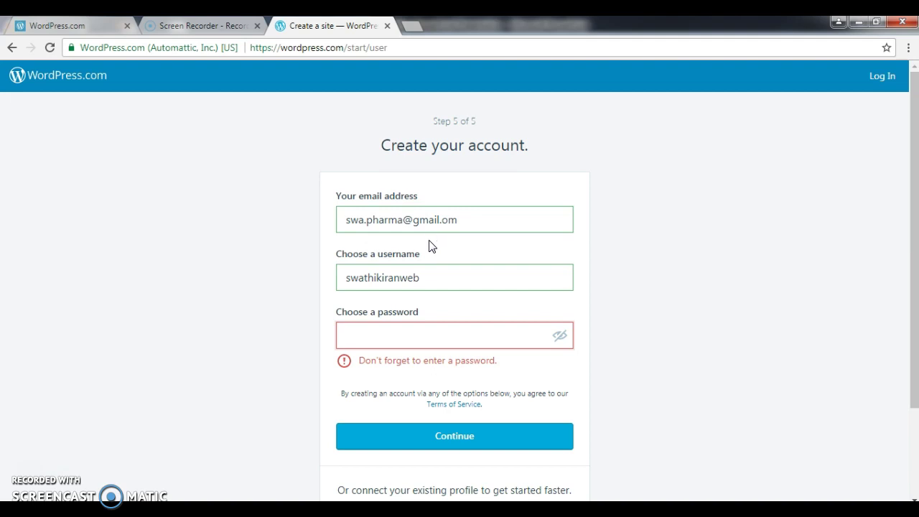
pyautogui.click(470, 252)
pyautogui.click(351, 344)
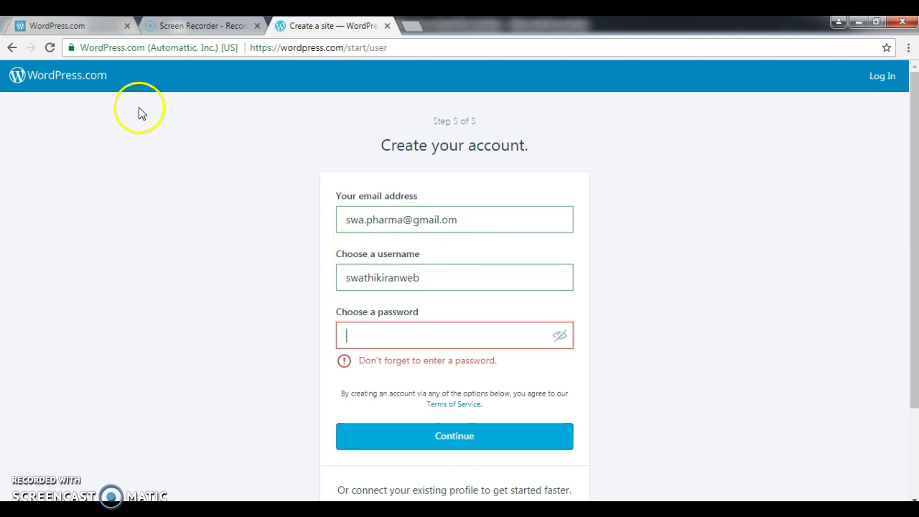
pyautogui.click(94, 24)
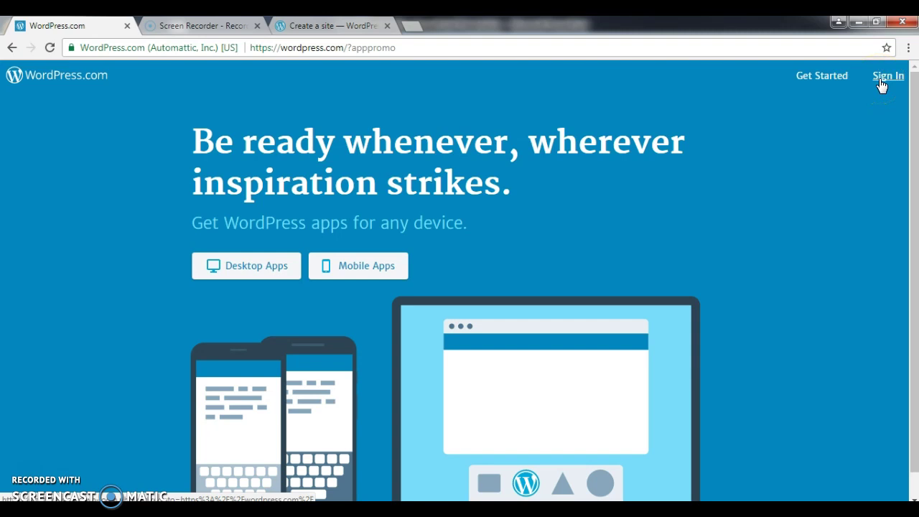
# Go to the WordPress.com login page via Sign In.
pyautogui.click(882, 79)
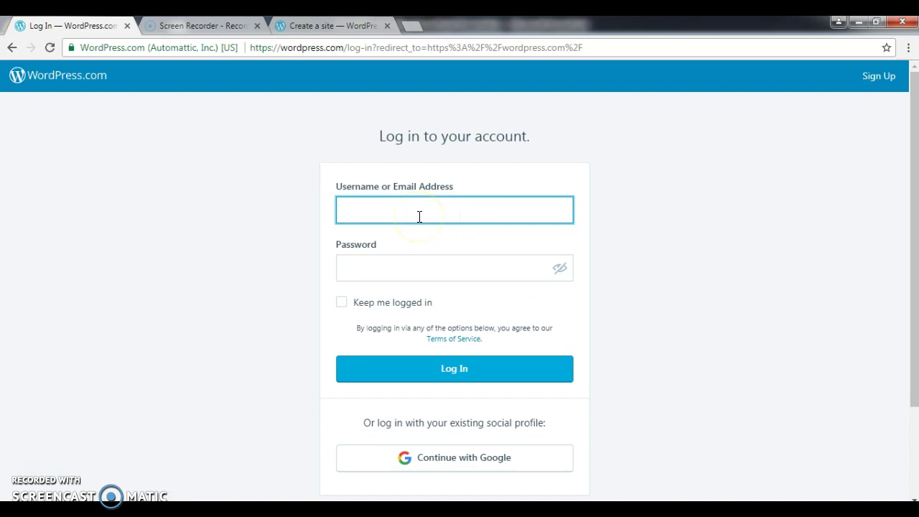
# Log in with the account username and password to reach the Reader.
pyautogui.click(363, 270)
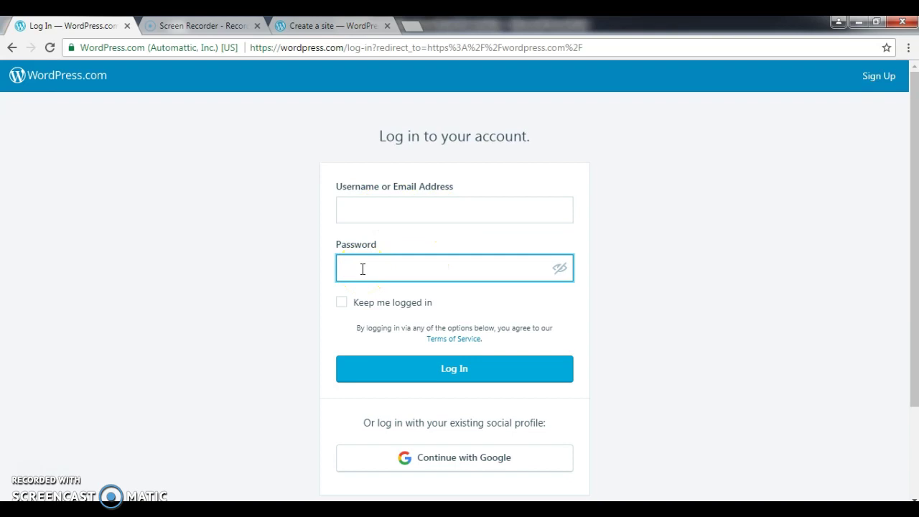
pyautogui.click(372, 212)
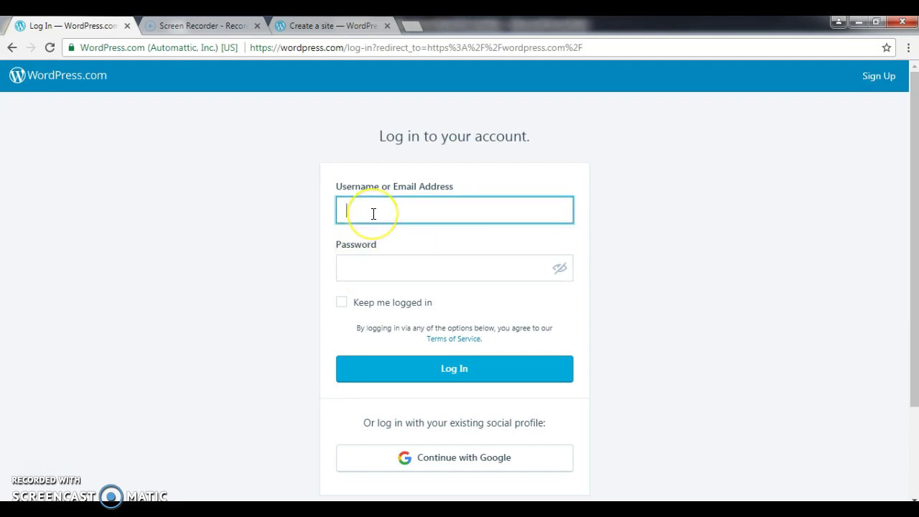
pyautogui.write('drswathikiran')
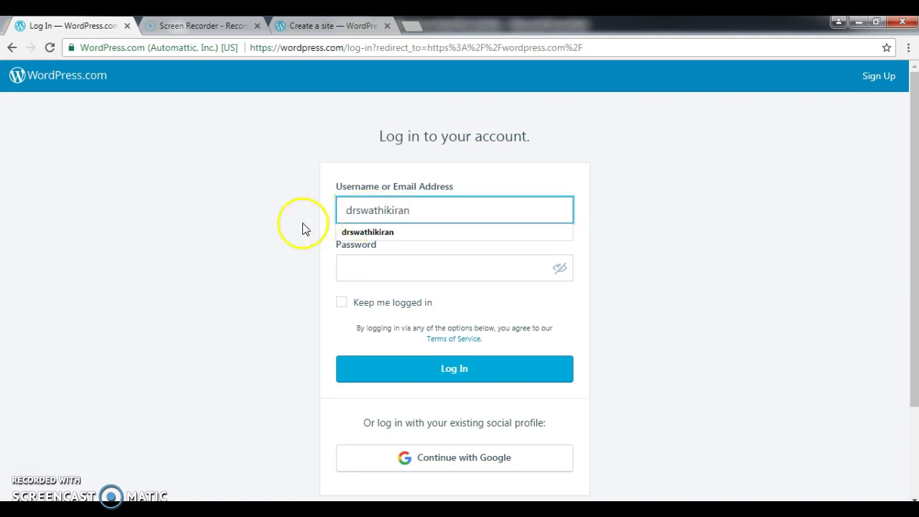
pyautogui.click(385, 268)
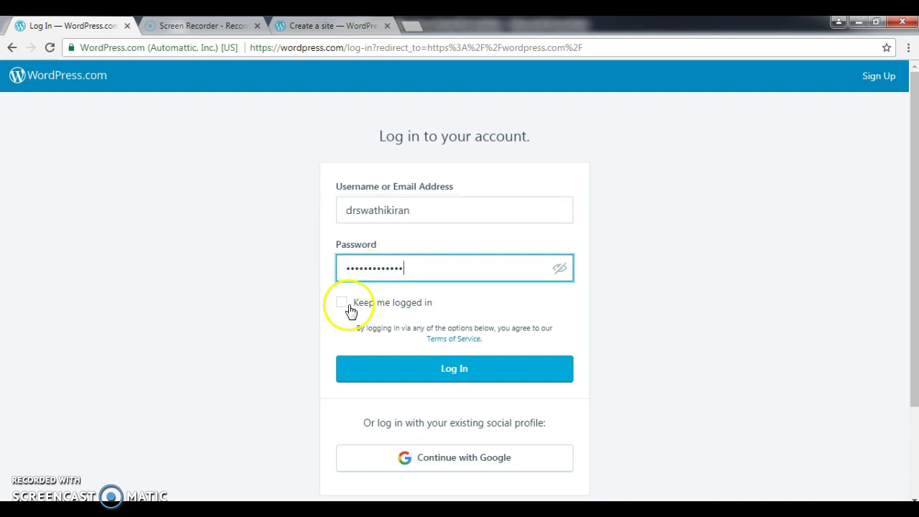
pyautogui.click(452, 370)
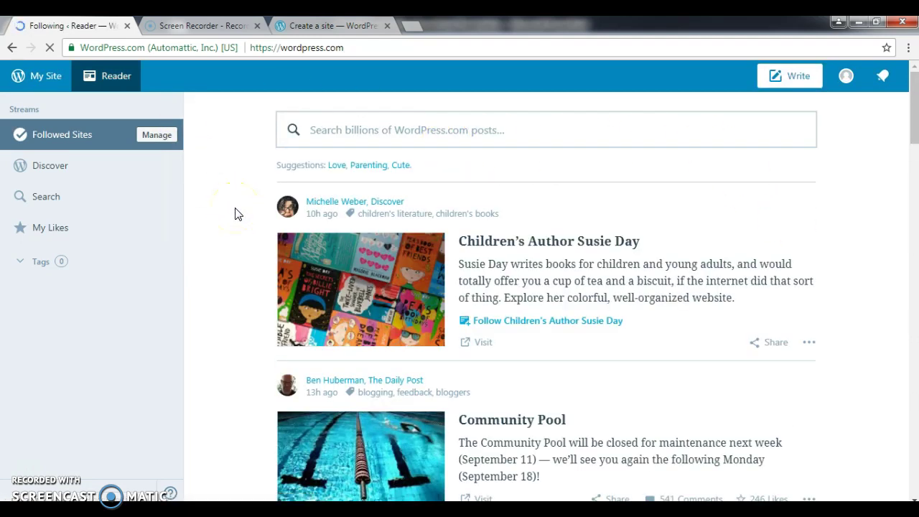
# Check the site's Stats dashboard, return to the Create a site tab, and open a new tab.
pyautogui.click(45, 79)
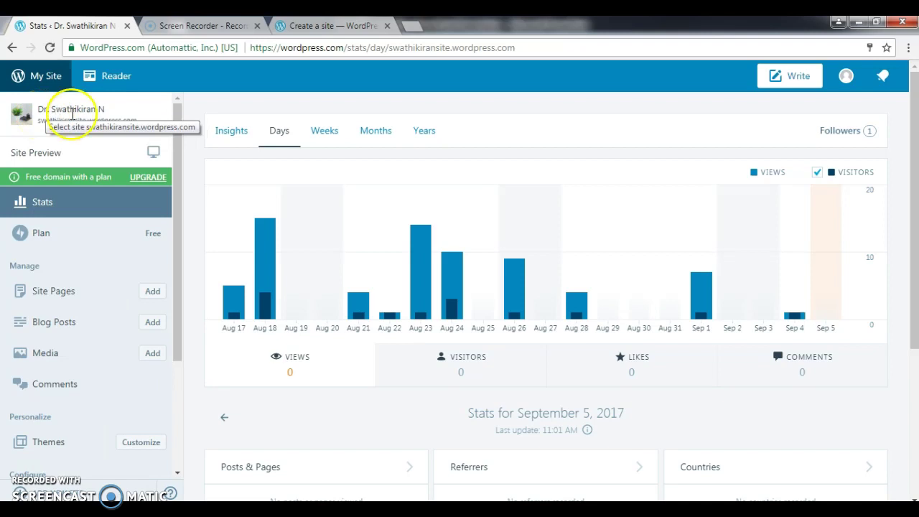
pyautogui.click(54, 110)
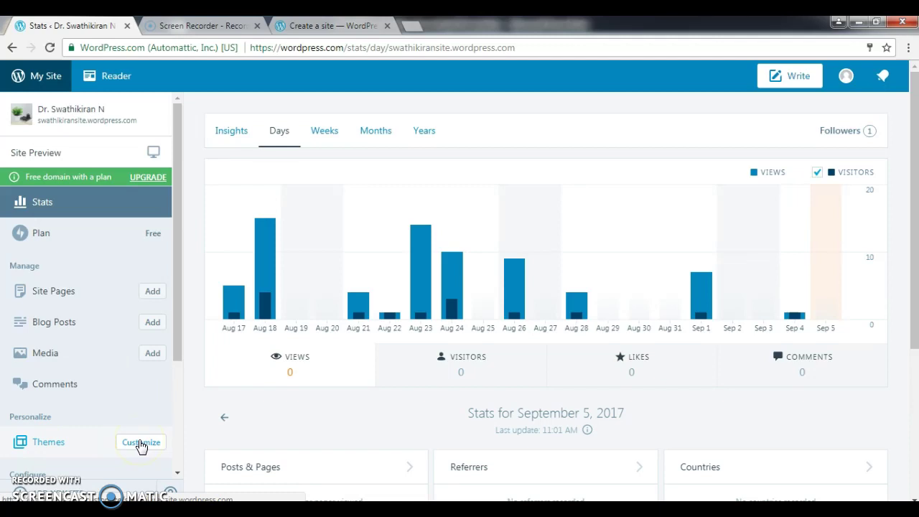
pyautogui.click(337, 27)
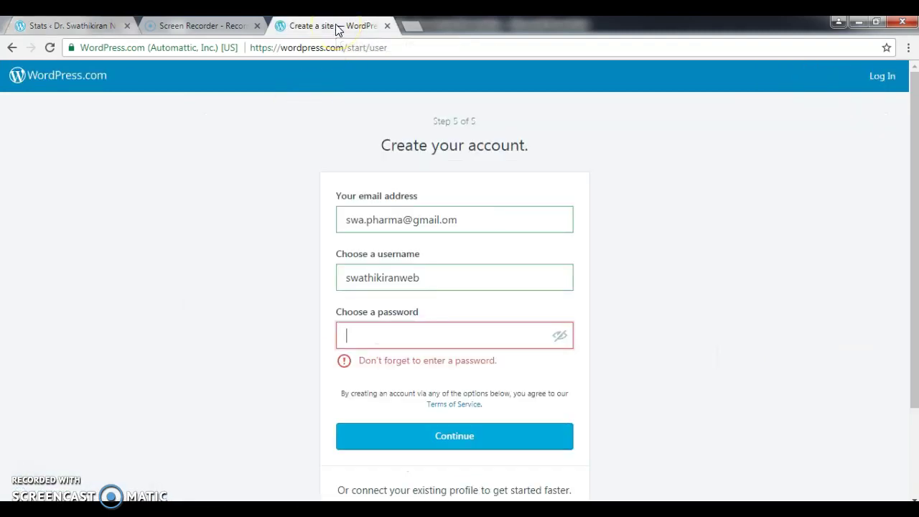
pyautogui.click(408, 28)
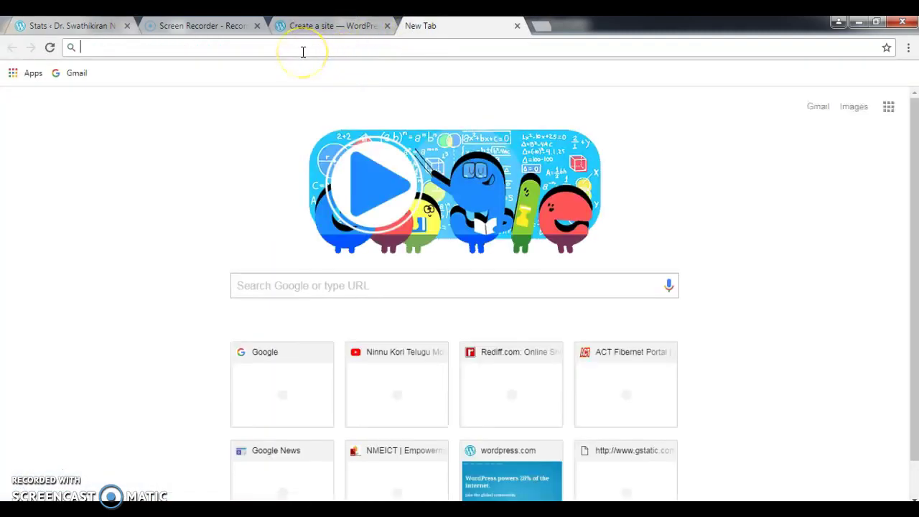
# Load swathikiransite.wordpress.com in the new tab to view the live site.
pyautogui.write('swathiki')
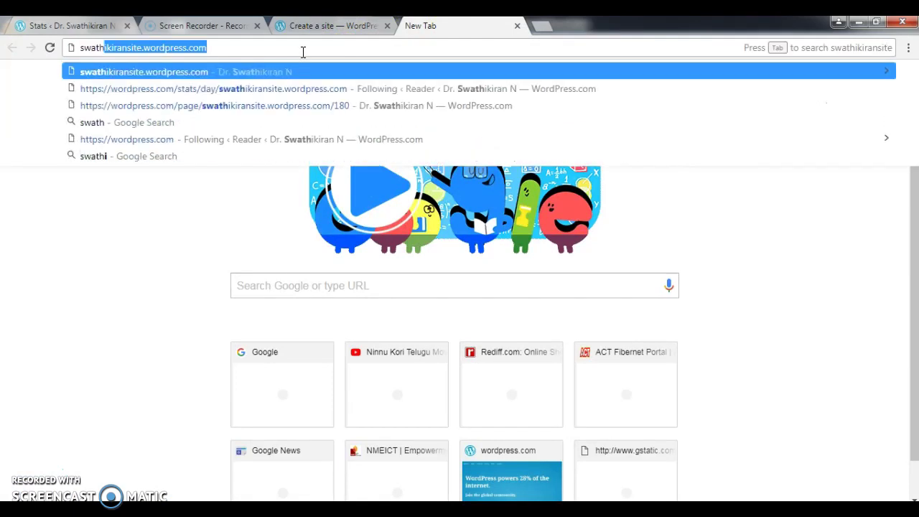
pyautogui.write('ransi')
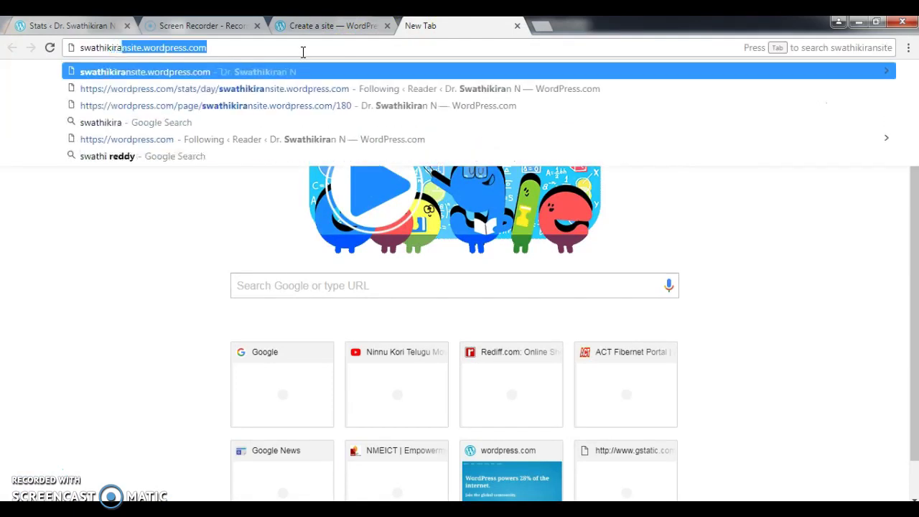
pyautogui.write('te')
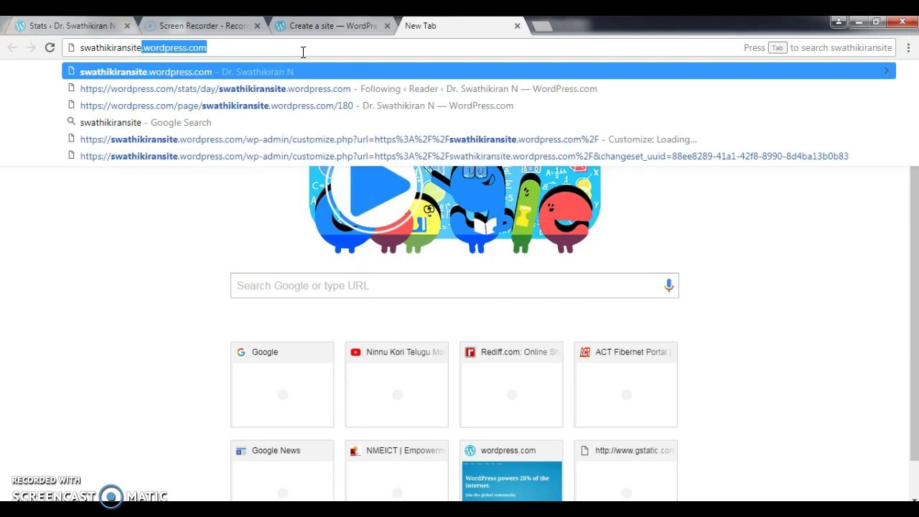
pyautogui.write('.word')
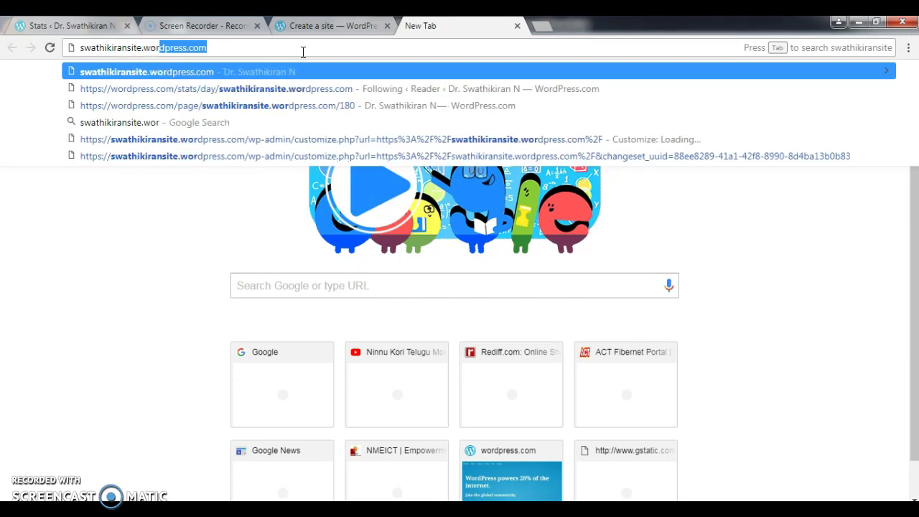
pyautogui.press('Return')
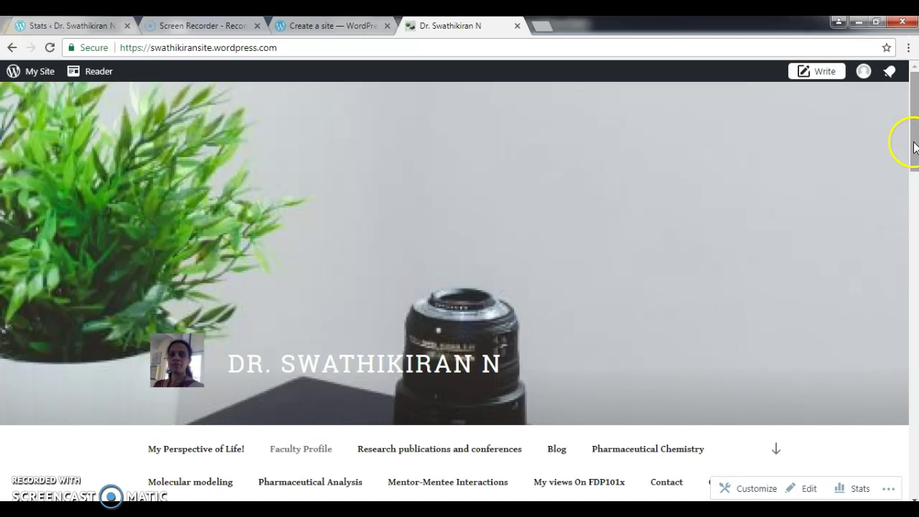
pyautogui.moveTo(914, 147); pyautogui.dragTo(912, 154)
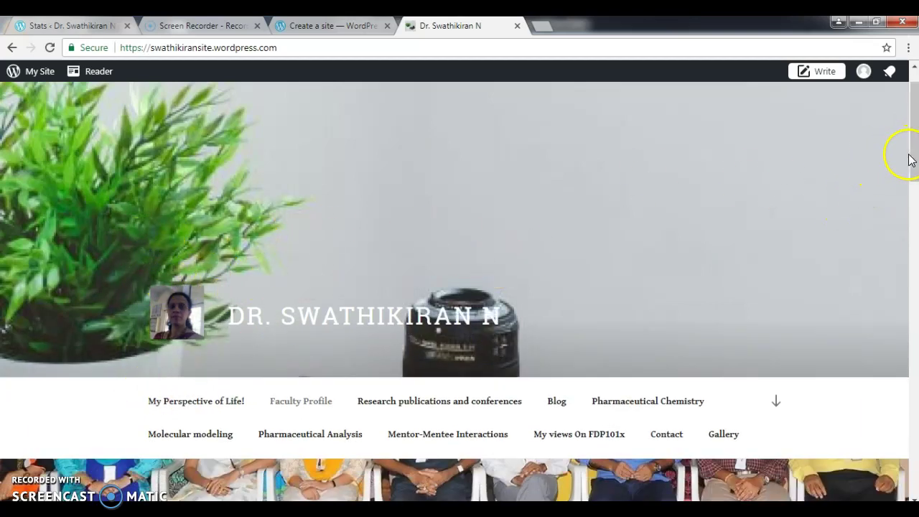
pyautogui.moveTo(909, 173); pyautogui.dragTo(912, 195)
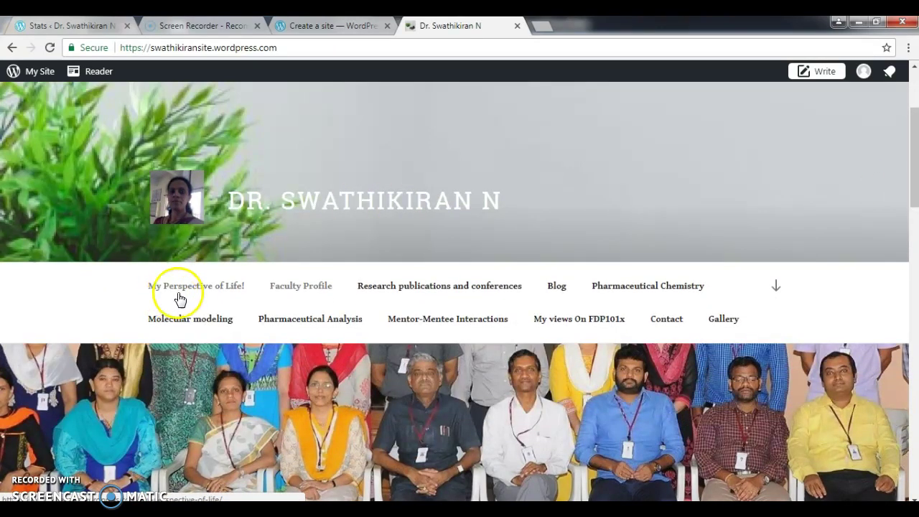
pyautogui.click(218, 286)
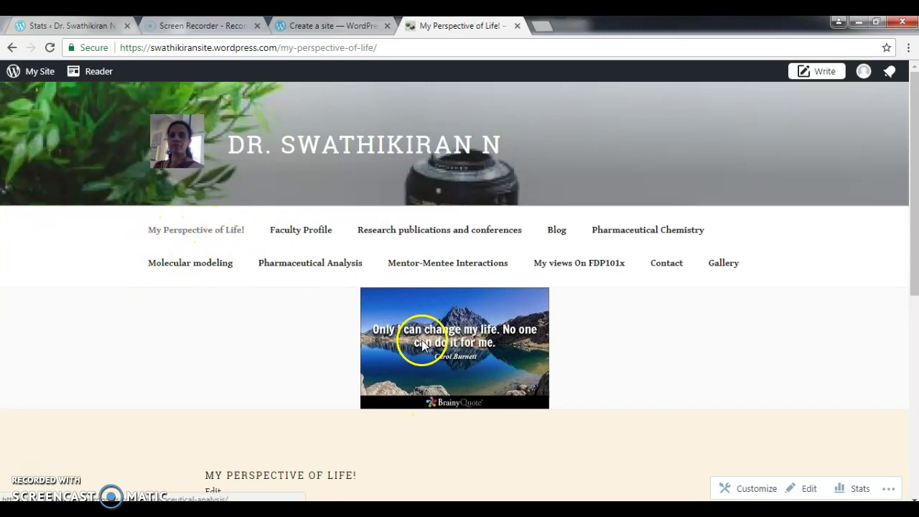
pyautogui.click(293, 237)
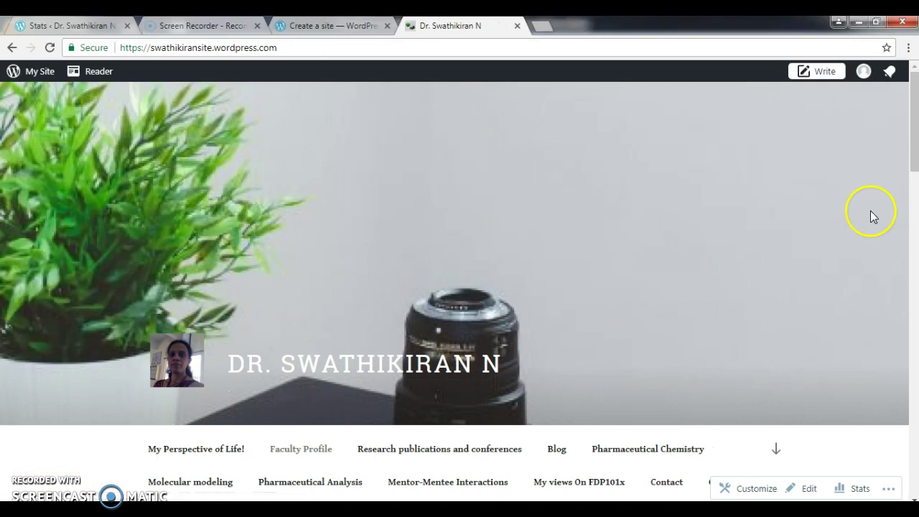
# Scroll down through the Faculty Profile page content.
pyautogui.moveTo(914, 158); pyautogui.dragTo(911, 232)
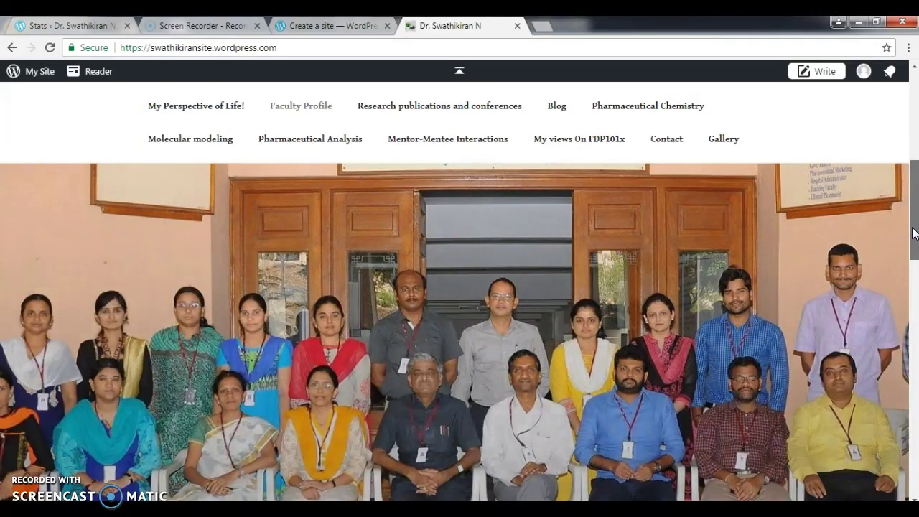
pyautogui.moveTo(912, 239); pyautogui.dragTo(909, 341)
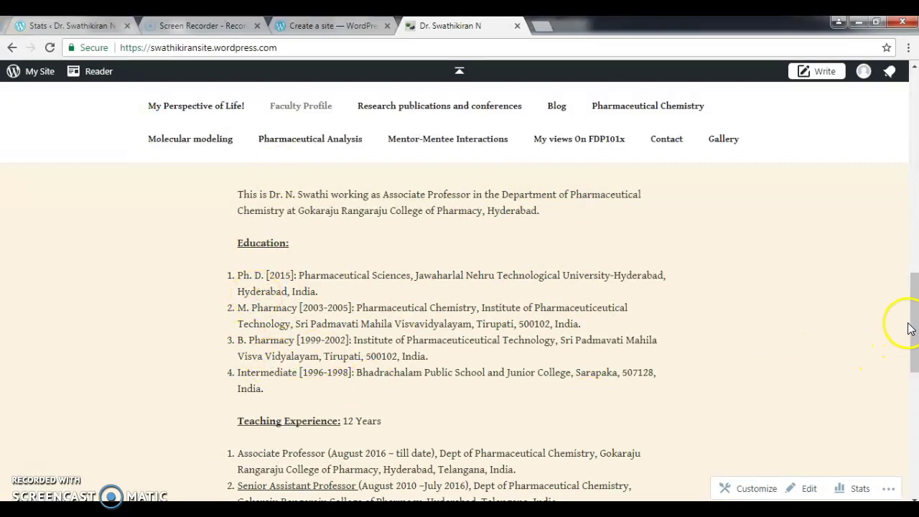
pyautogui.moveTo(910, 328); pyautogui.dragTo(914, 355)
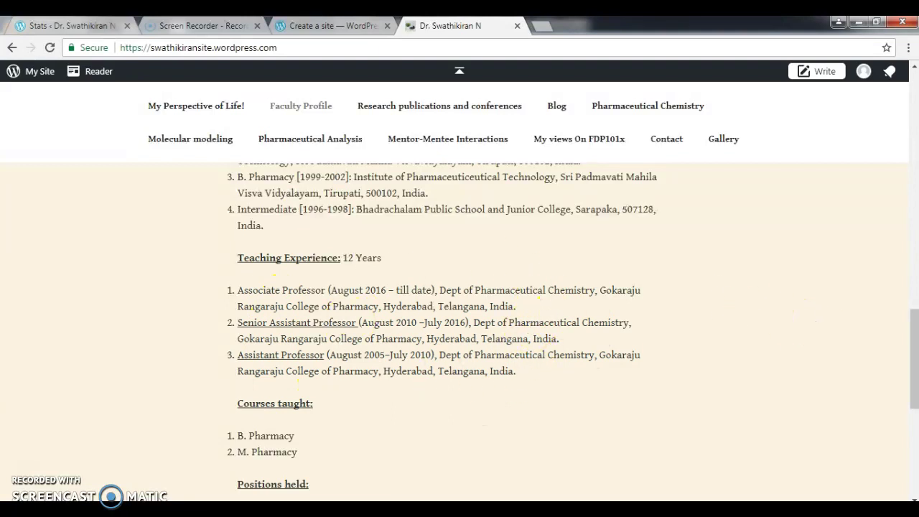
pyautogui.moveTo(915, 338); pyautogui.dragTo(917, 389)
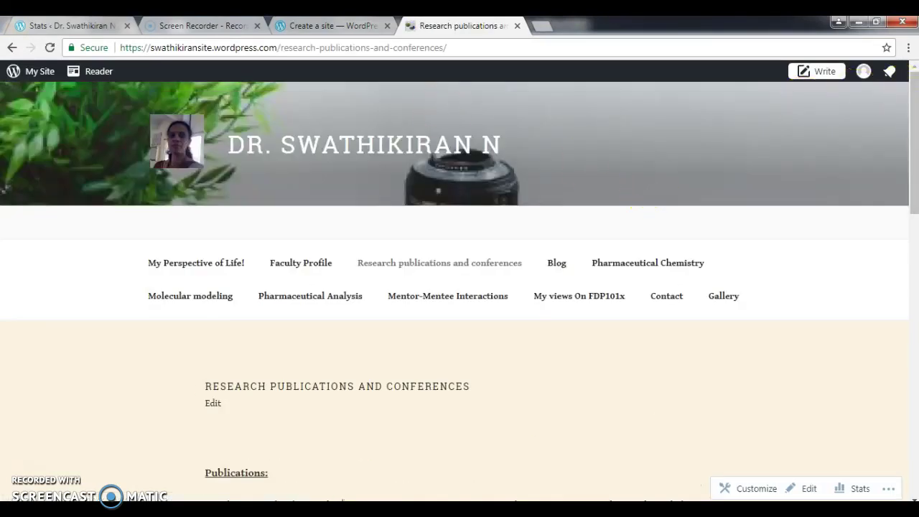
pyautogui.scroll(-4, 903, 133)
pyautogui.scroll(-4, 460, 293)
pyautogui.moveTo(917, 317); pyautogui.dragTo(917, 141)
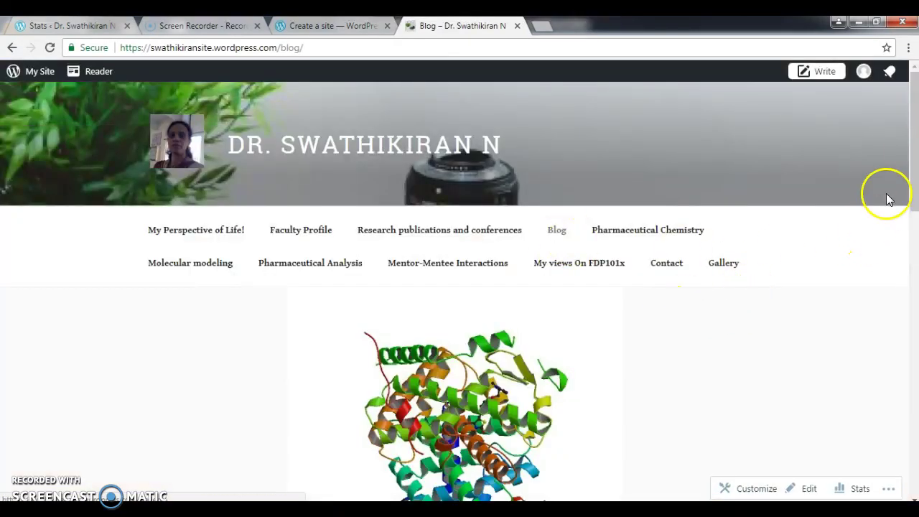
pyautogui.moveTo(916, 158); pyautogui.dragTo(910, 192)
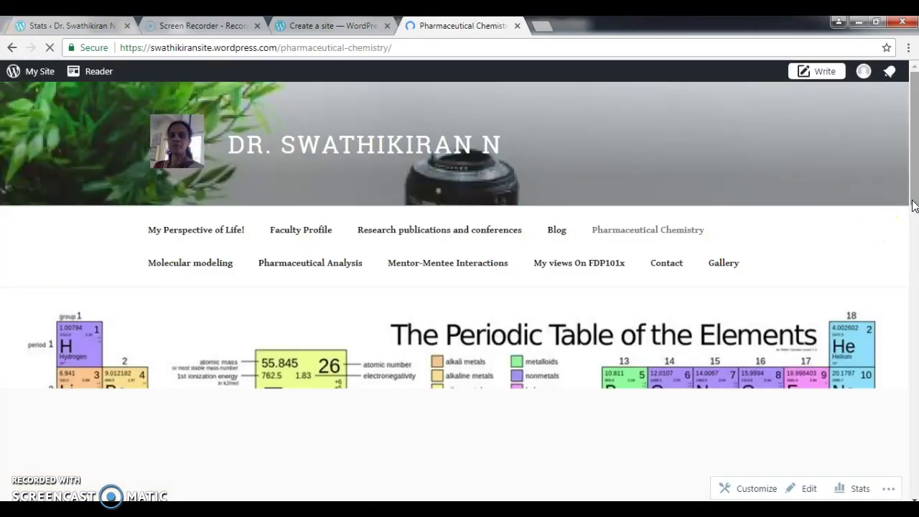
pyautogui.moveTo(914, 205); pyautogui.dragTo(907, 248)
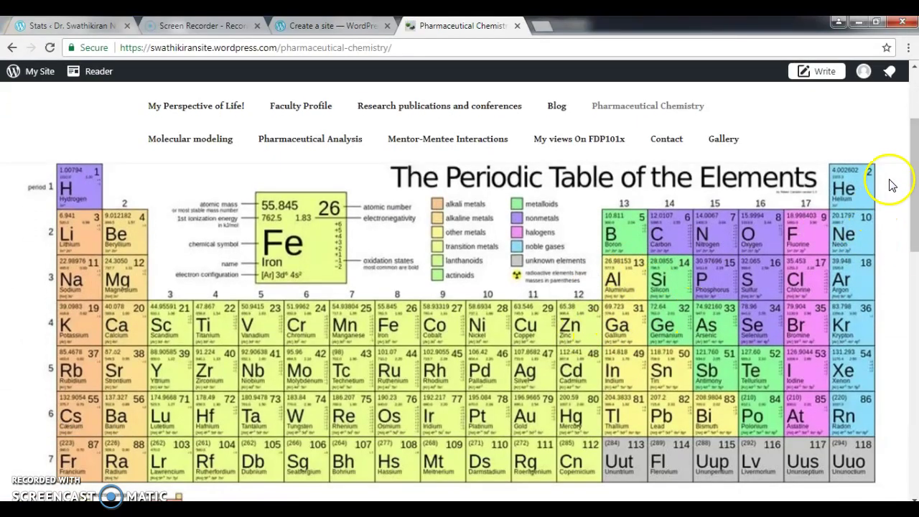
pyautogui.moveTo(914, 188); pyautogui.dragTo(910, 263)
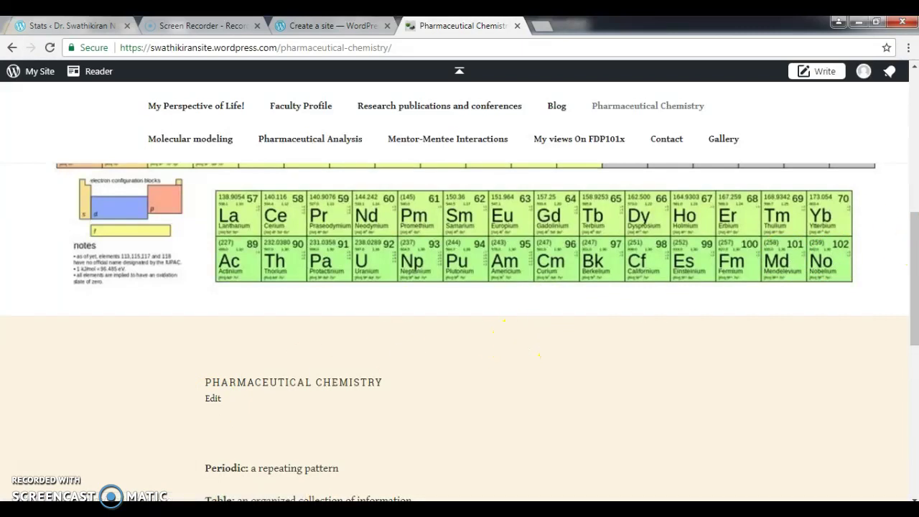
pyautogui.moveTo(913, 242); pyautogui.dragTo(910, 79)
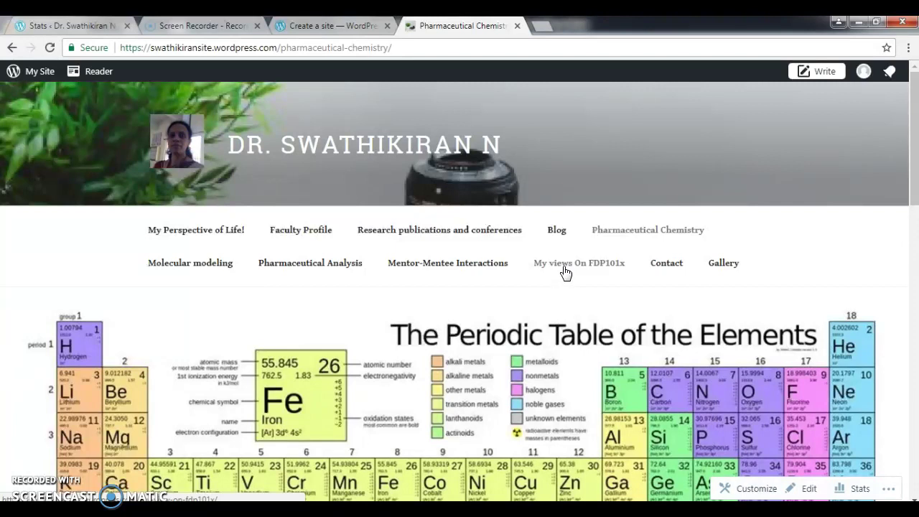
# Open the 'My views On FDP101x' page and scroll down through its course reflection text.
pyautogui.click(565, 271)
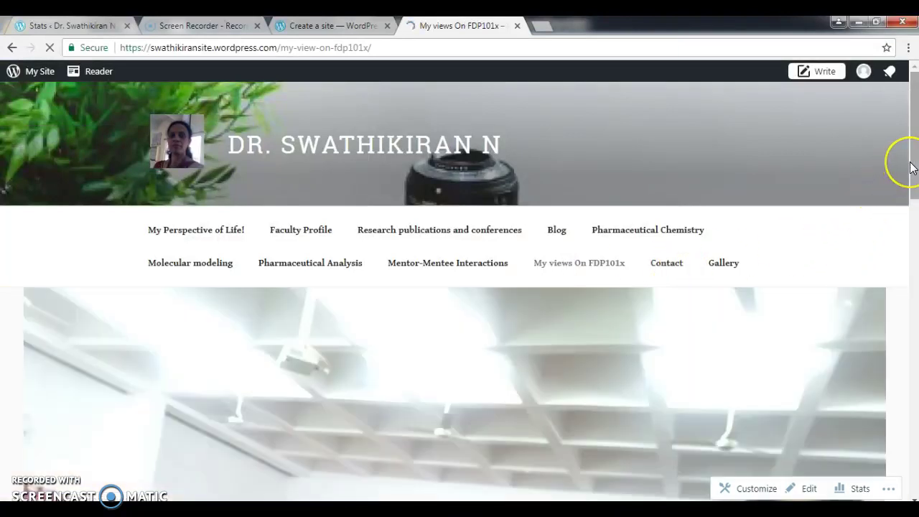
pyautogui.moveTo(911, 167); pyautogui.dragTo(917, 263)
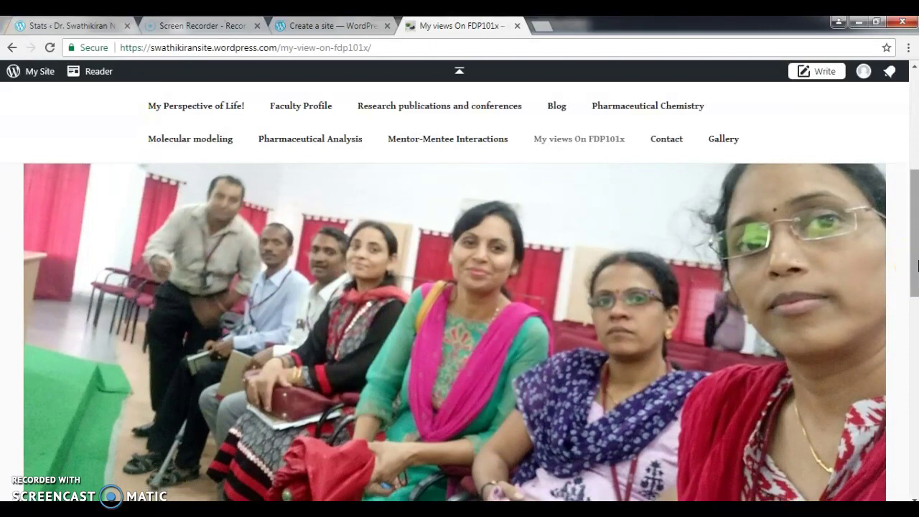
pyautogui.moveTo(917, 263); pyautogui.dragTo(918, 266)
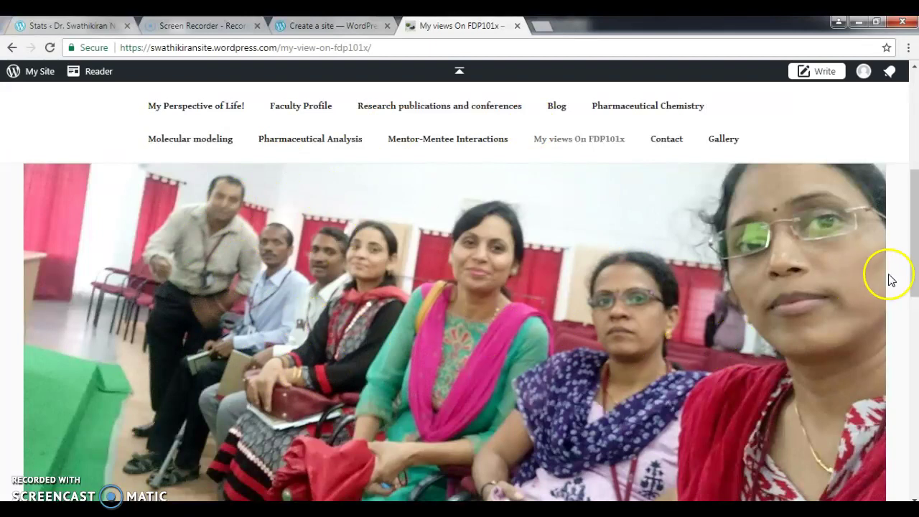
pyautogui.moveTo(914, 261); pyautogui.dragTo(915, 376)
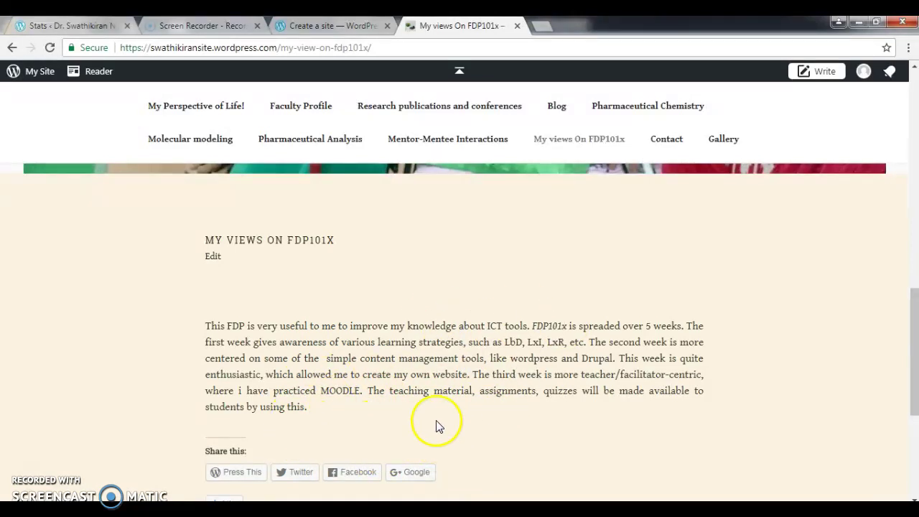
pyautogui.moveTo(916, 352); pyautogui.dragTo(915, 363)
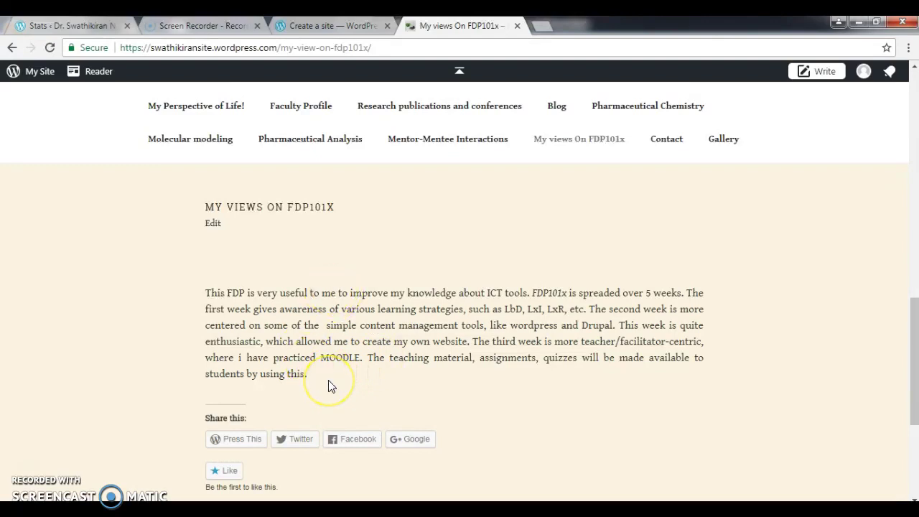
pyautogui.click(247, 232)
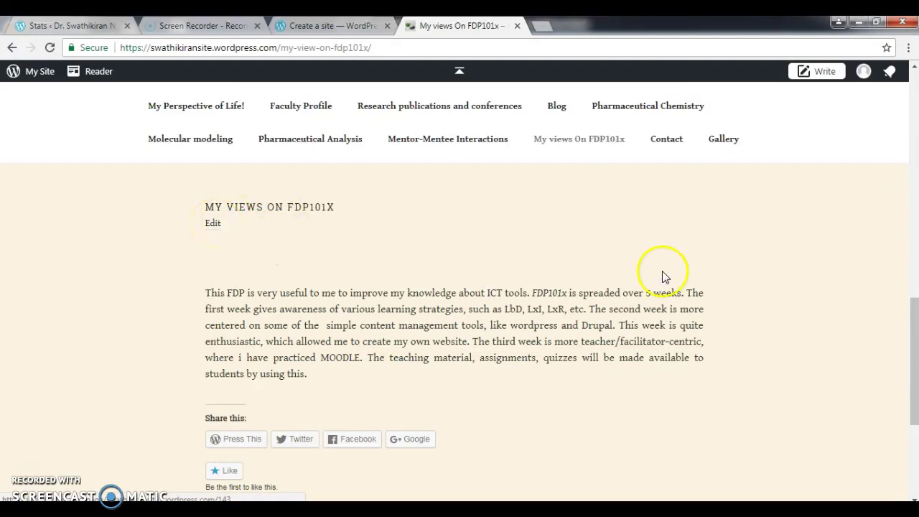
# Look over the Contact page's comment form, then go on to the Gallery page.
pyautogui.click(674, 144)
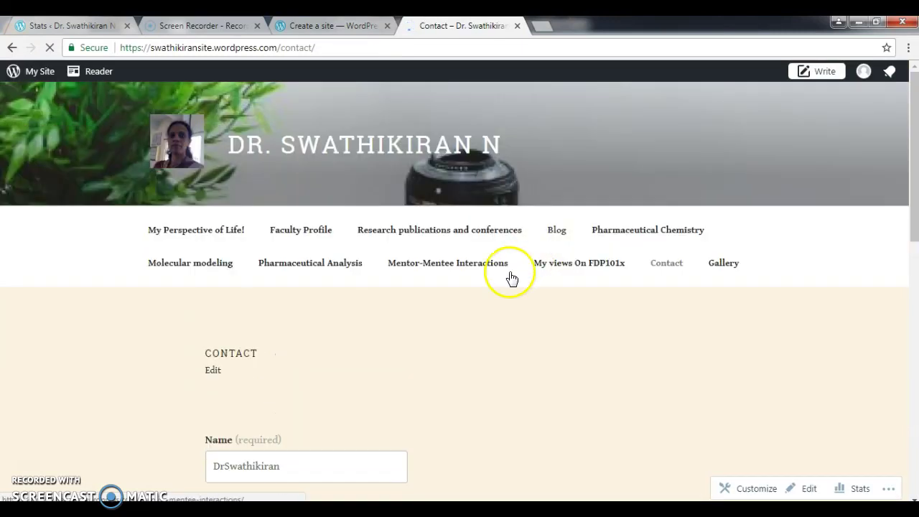
pyautogui.moveTo(917, 237); pyautogui.dragTo(916, 345)
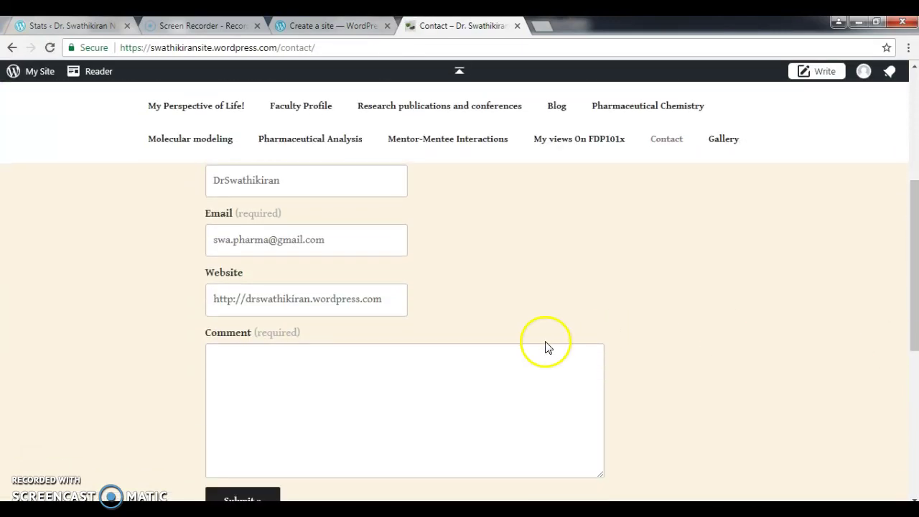
pyautogui.click(330, 363)
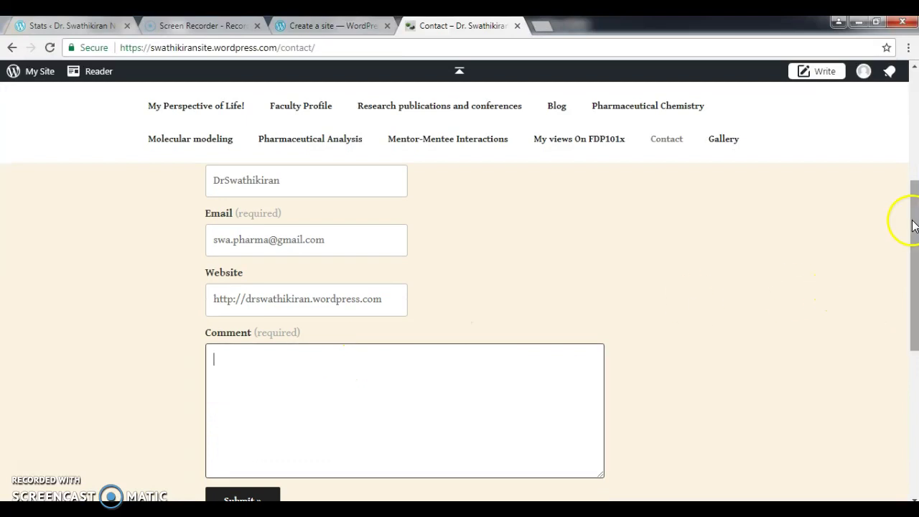
pyautogui.moveTo(915, 222); pyautogui.dragTo(915, 275)
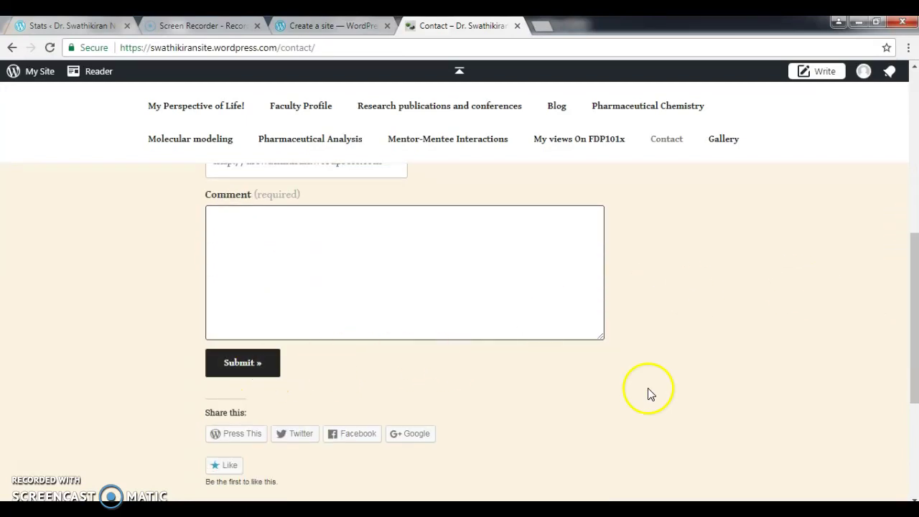
pyautogui.moveTo(915, 294); pyautogui.dragTo(915, 242)
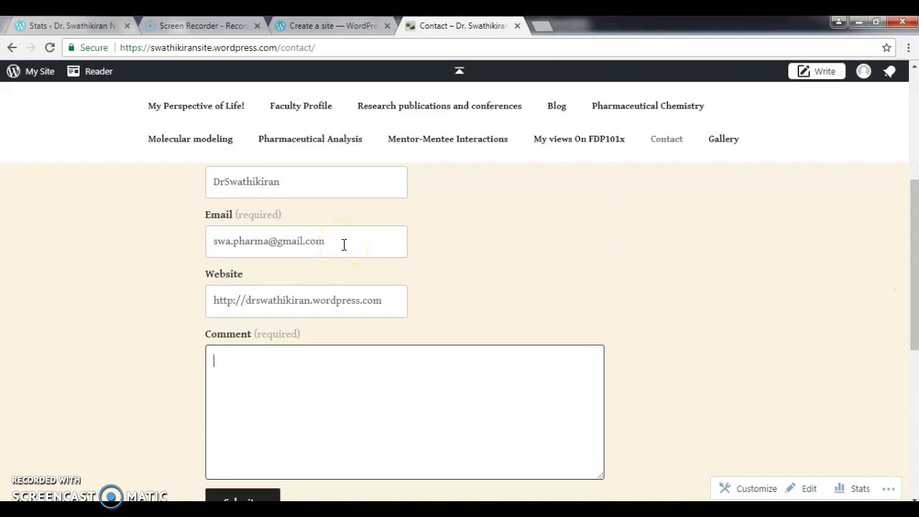
pyautogui.click(279, 372)
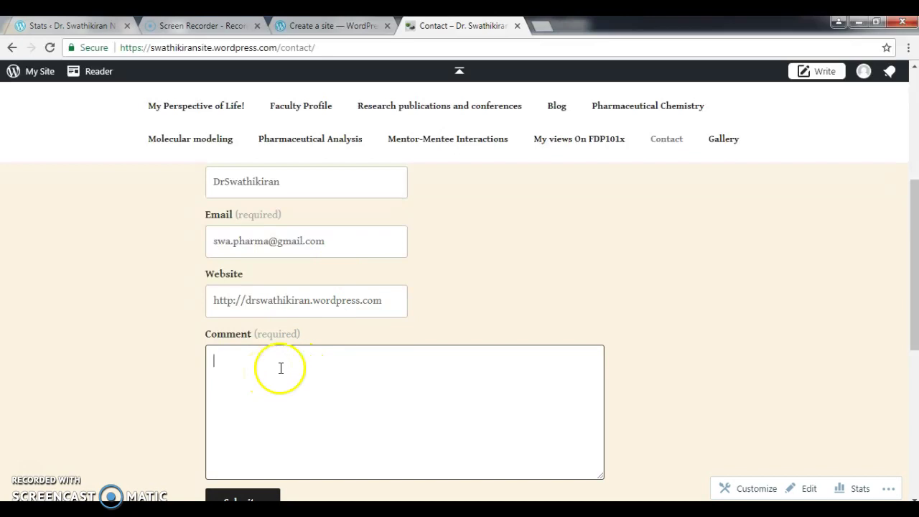
pyautogui.click(721, 147)
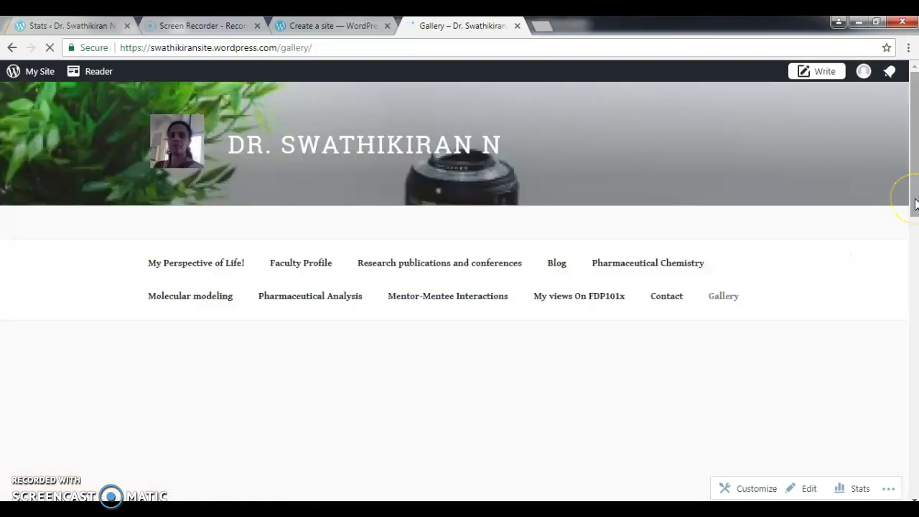
pyautogui.scroll(-5, 916, 204)
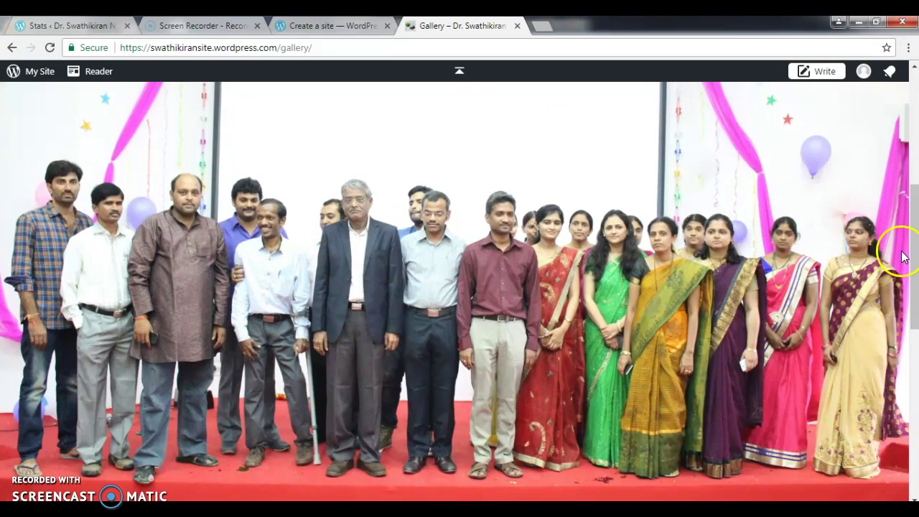
pyautogui.moveTo(914, 257); pyautogui.dragTo(801, 231)
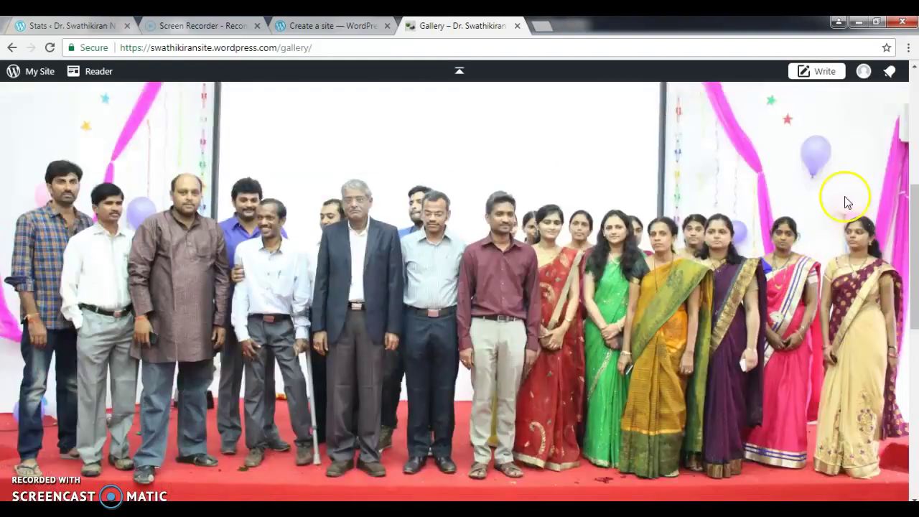
pyautogui.moveTo(911, 208); pyautogui.dragTo(914, 309)
pyautogui.moveTo(906, 405); pyautogui.dragTo(906, 395)
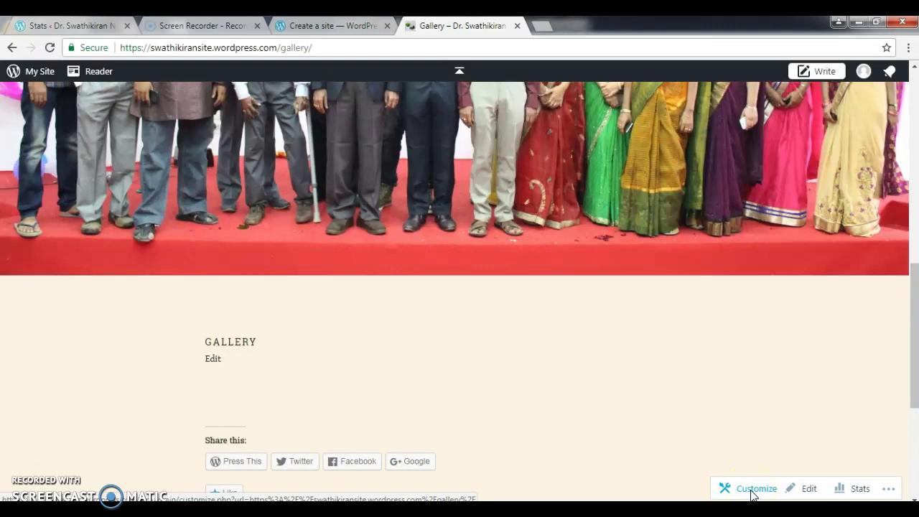
# Open the Customizer, look at Site Identity, and return to the main section list.
pyautogui.click(753, 490)
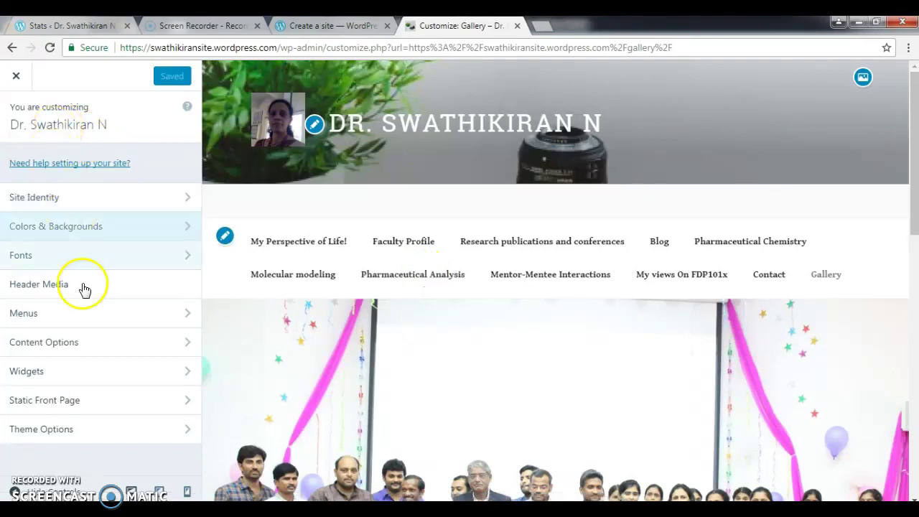
pyautogui.click(54, 205)
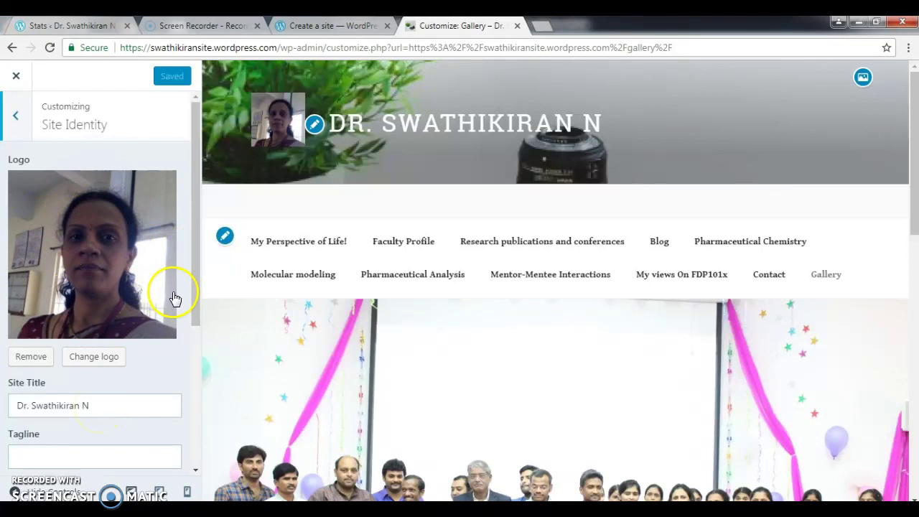
pyautogui.moveTo(194, 293); pyautogui.dragTo(195, 241)
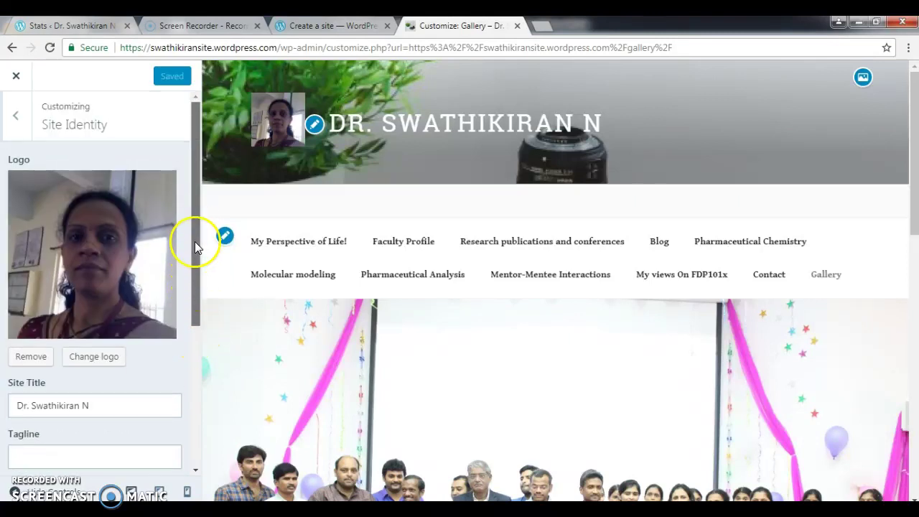
pyautogui.click(14, 116)
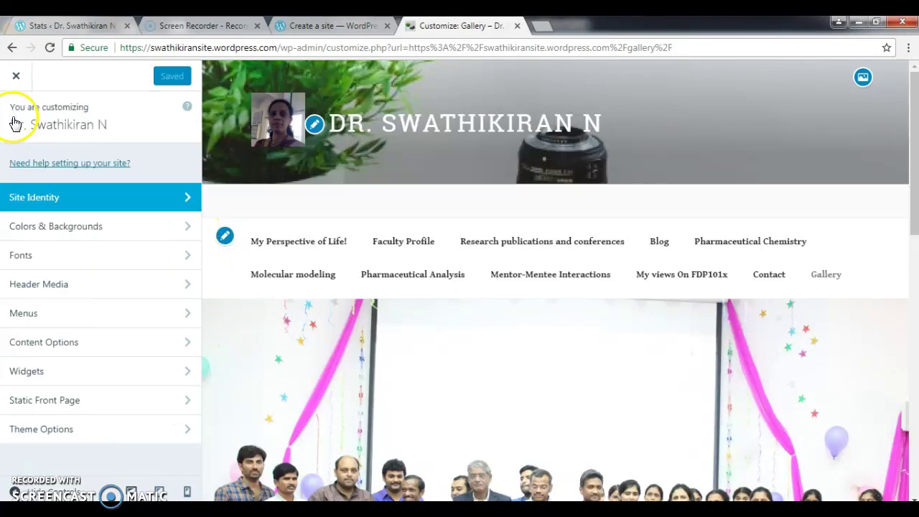
# Set the site background to bright blue in Colors & Backgrounds, after briefly trying white.
pyautogui.click(70, 225)
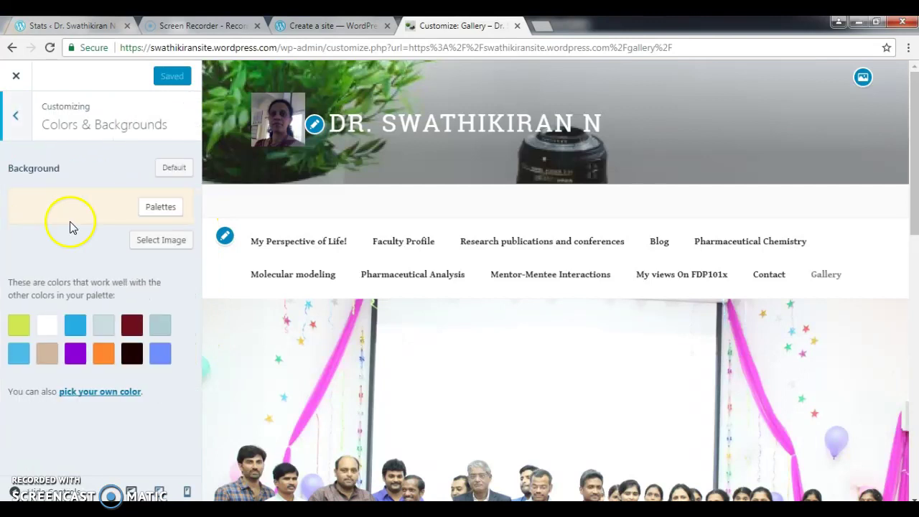
pyautogui.click(48, 327)
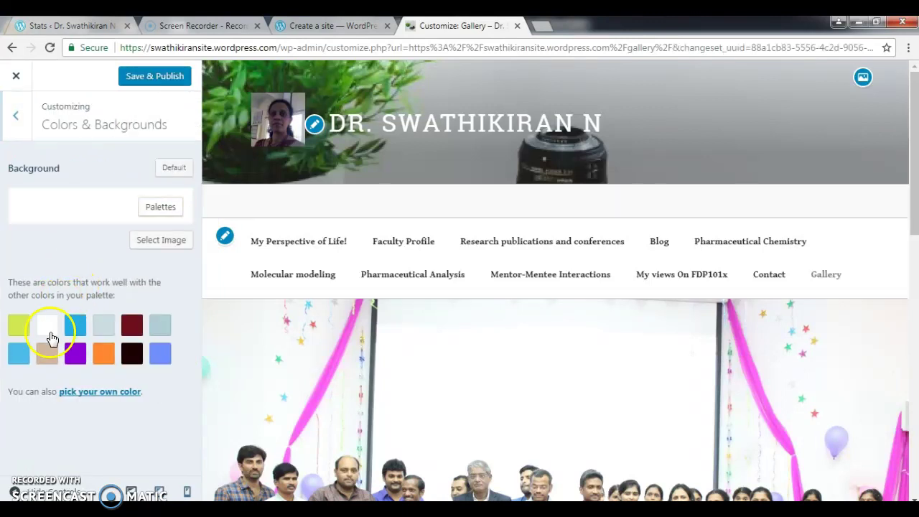
pyautogui.click(75, 329)
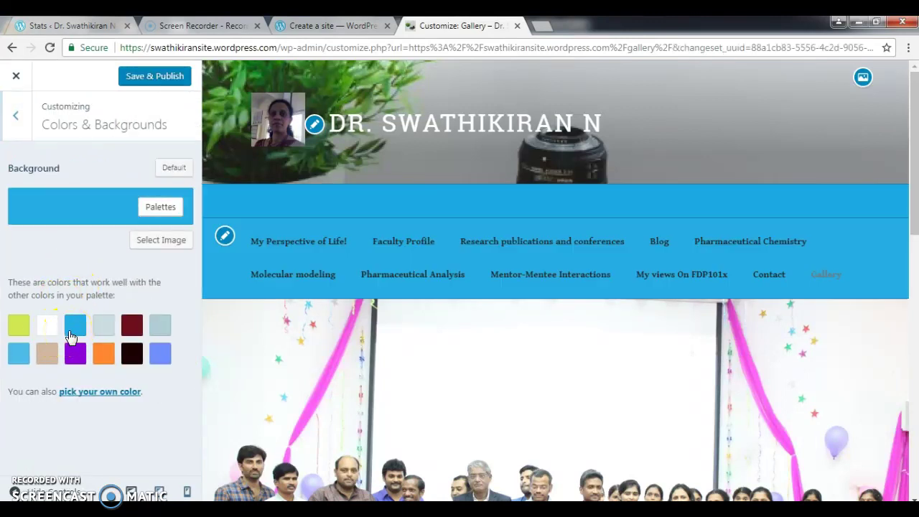